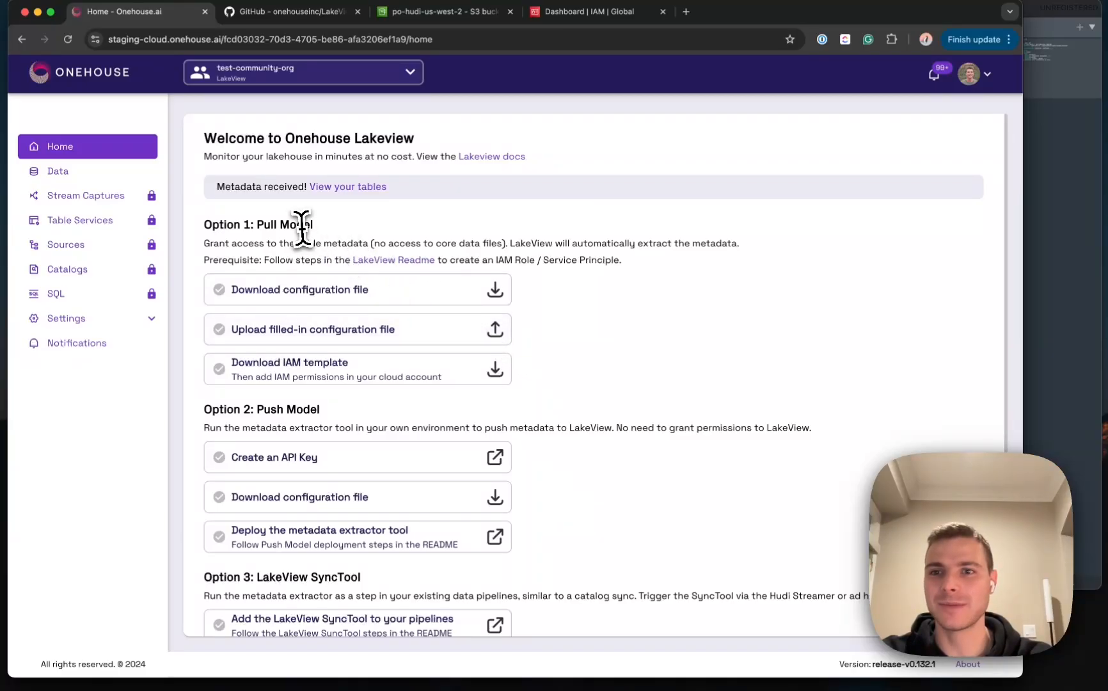
Review the Option 1 Pull Model description and its prerequisite of creating an IAM role on the Onehouse LakeView home page
triple_click(290, 225)
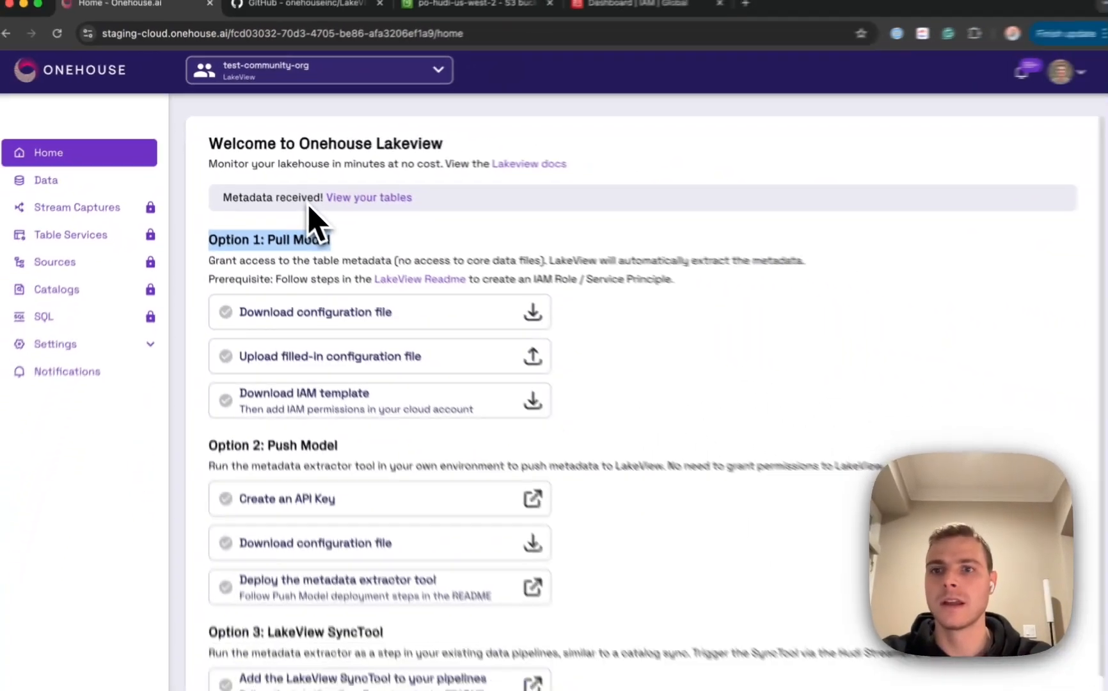
scroll(286, 225, down, 1)
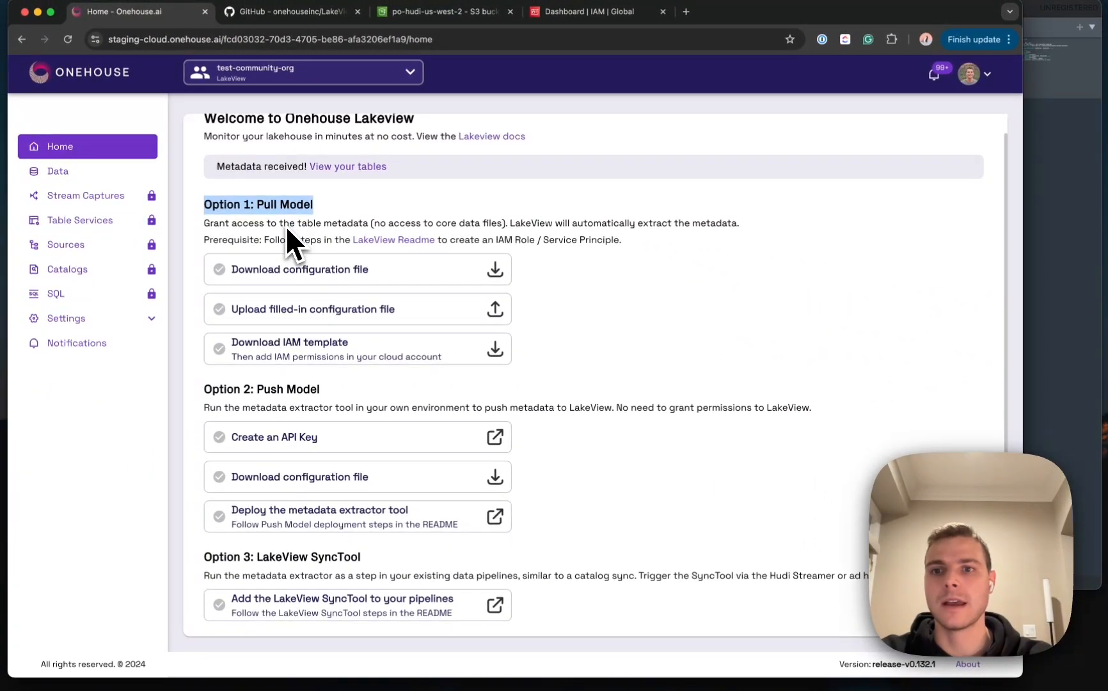
scroll(286, 226, up, 1)
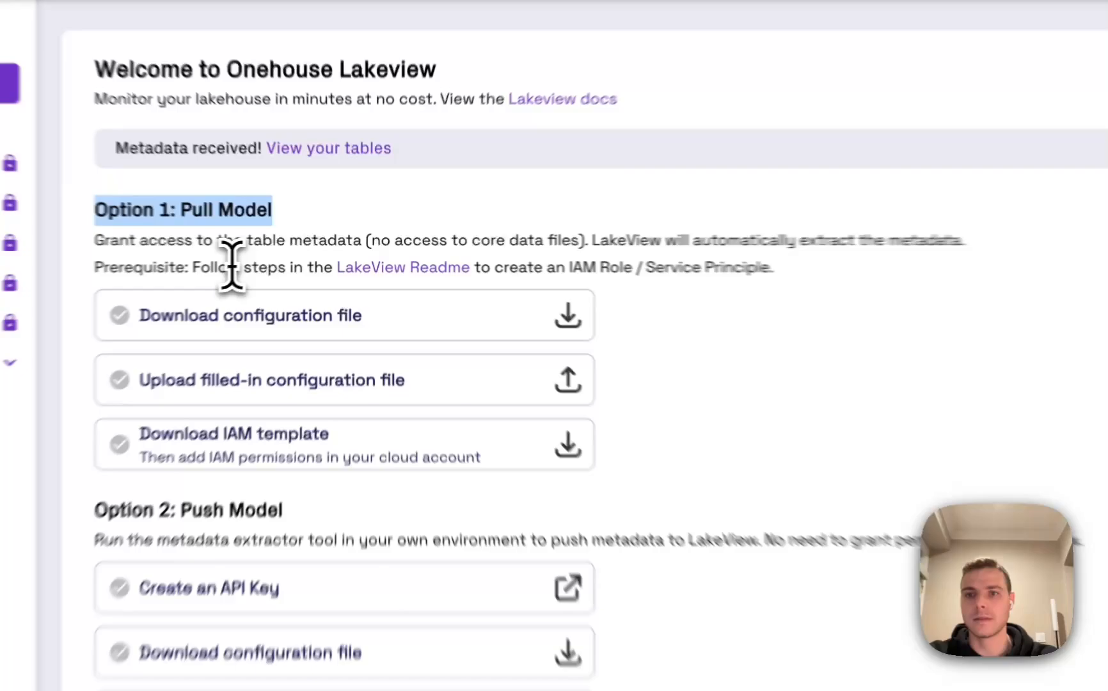
triple_click(288, 259)
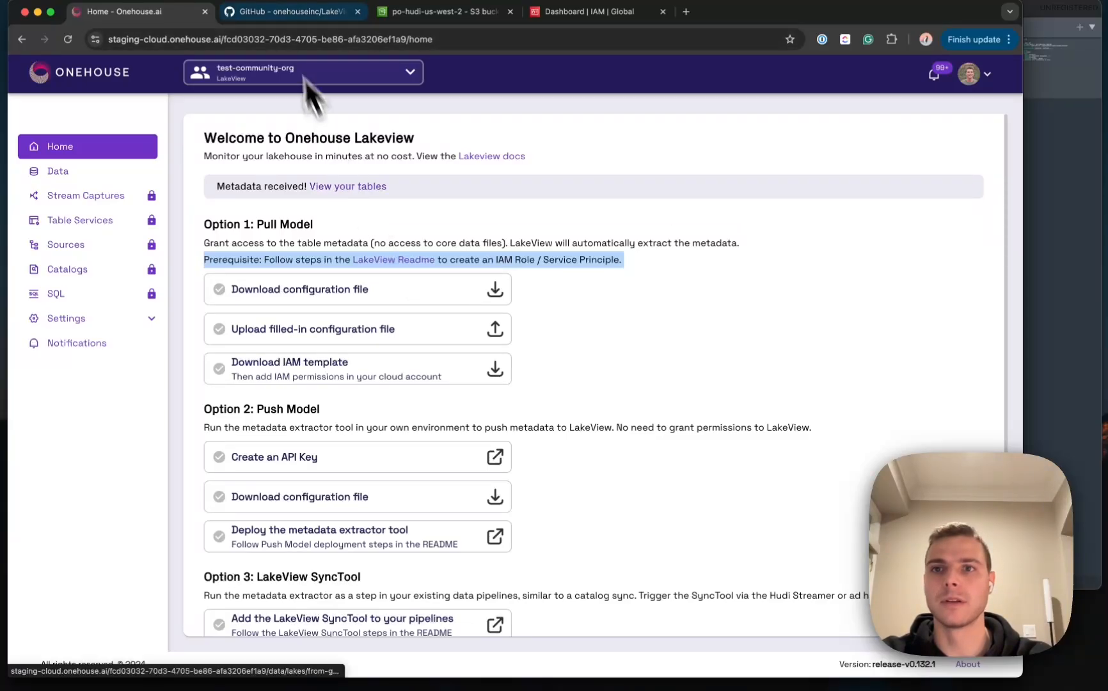
Copy the AWS trust relationship JSON from the pull model section of the LakeView README on GitHub
click(297, 13)
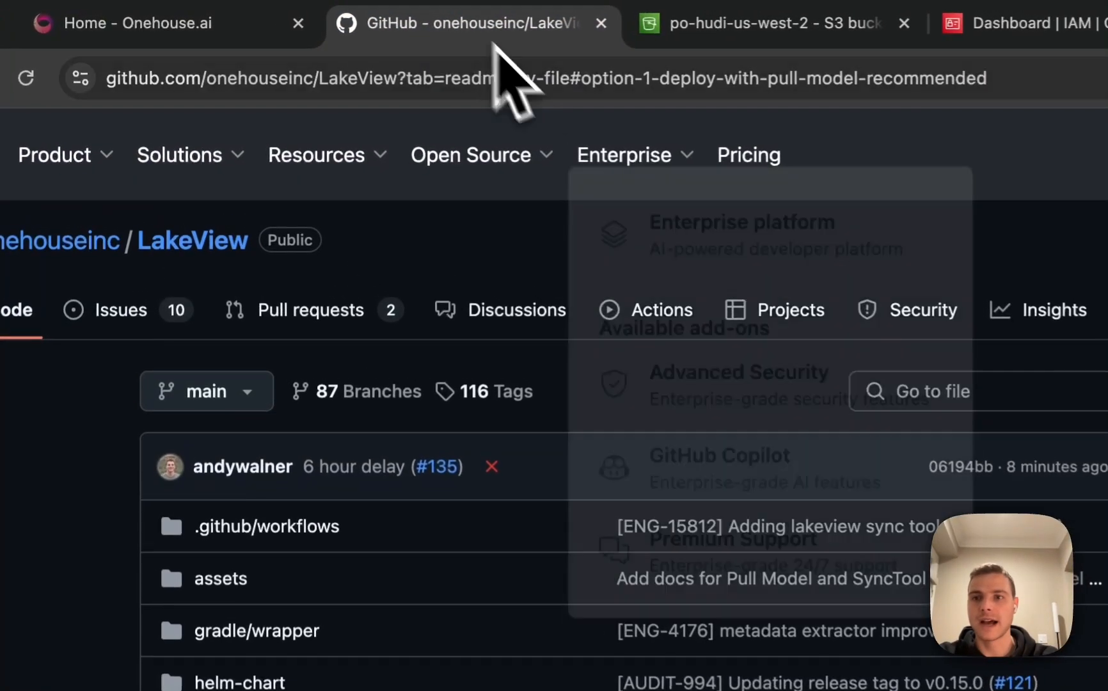
scroll(636, 589, down, 12)
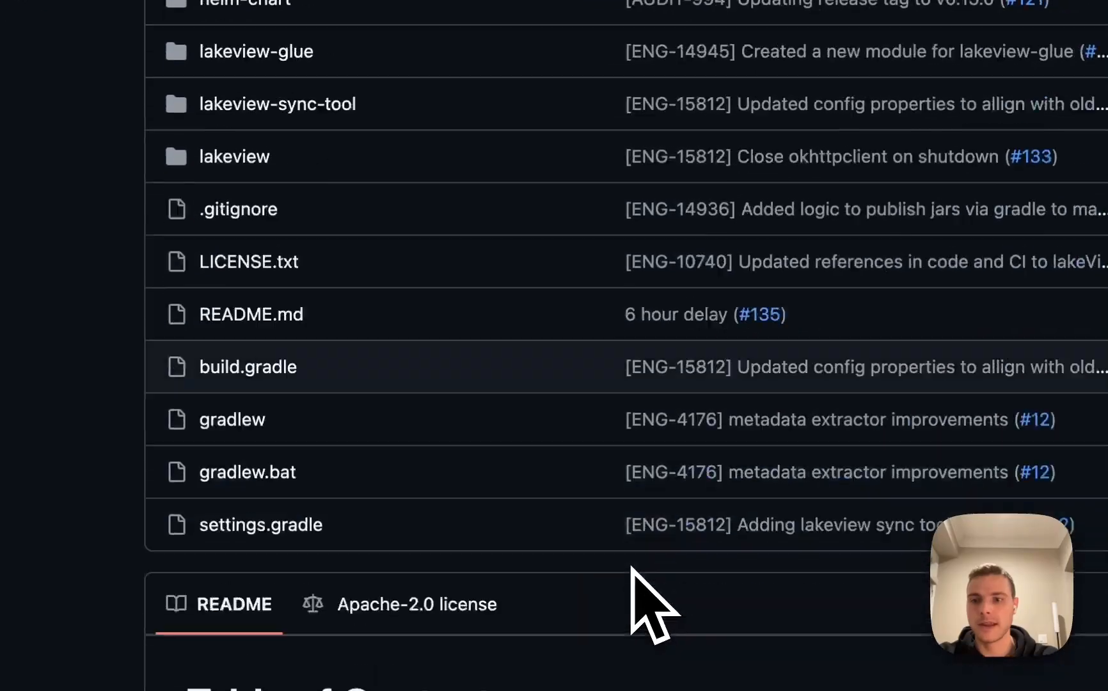
click(479, 554)
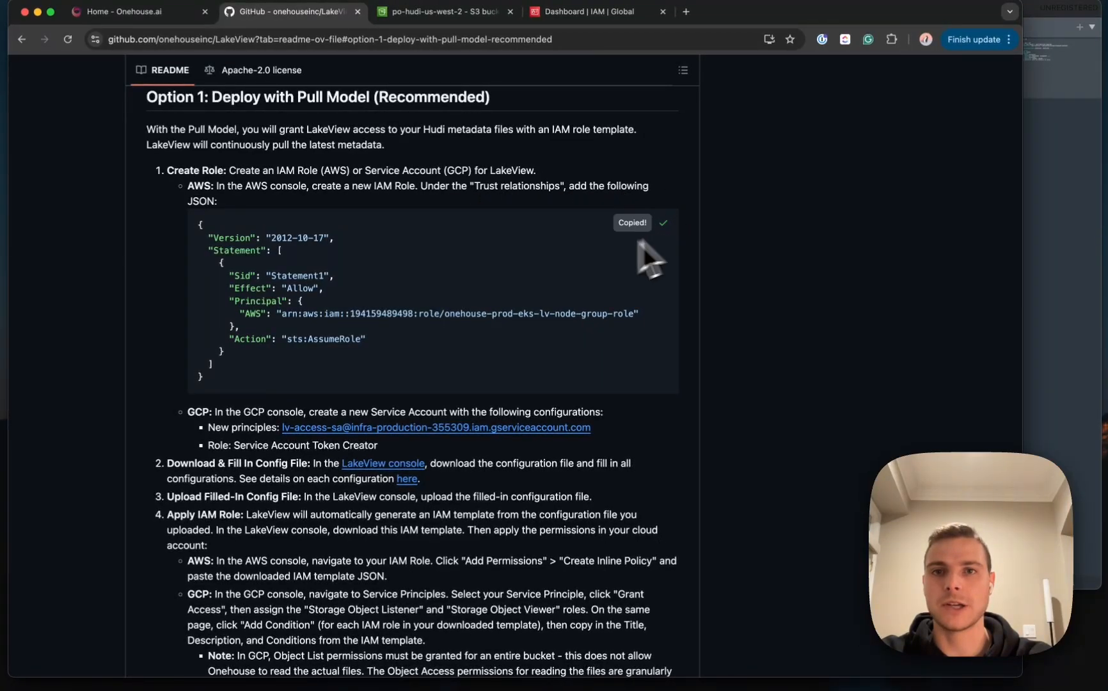
Switch to the AWS IAM console and start creating a new role
click(611, 16)
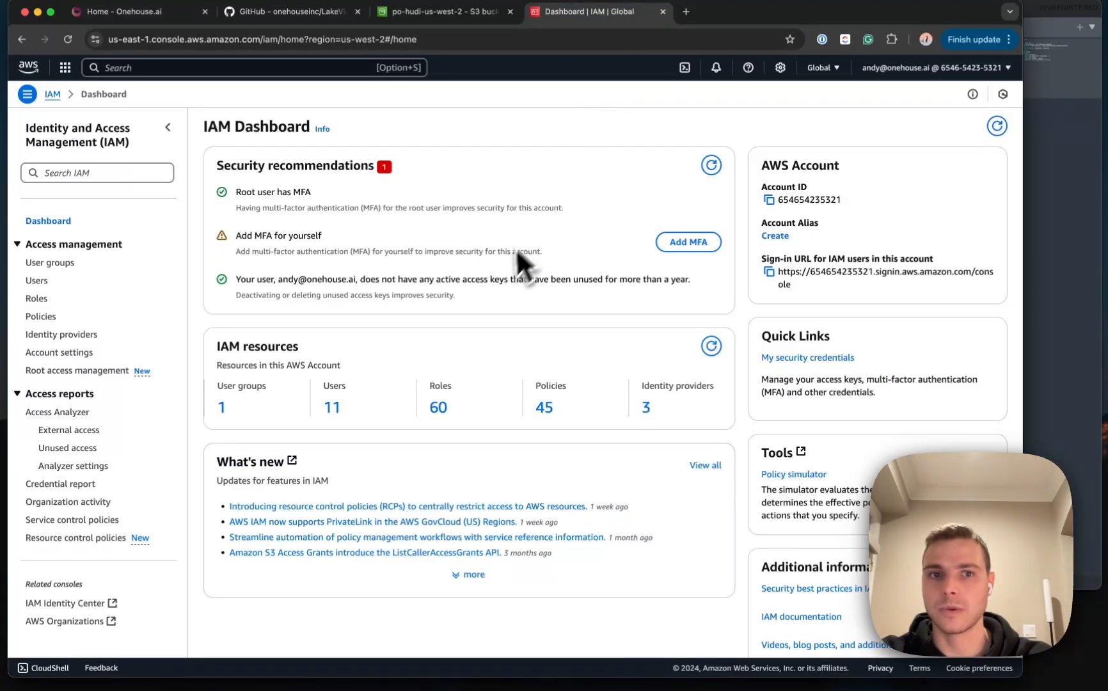
click(32, 301)
click(969, 126)
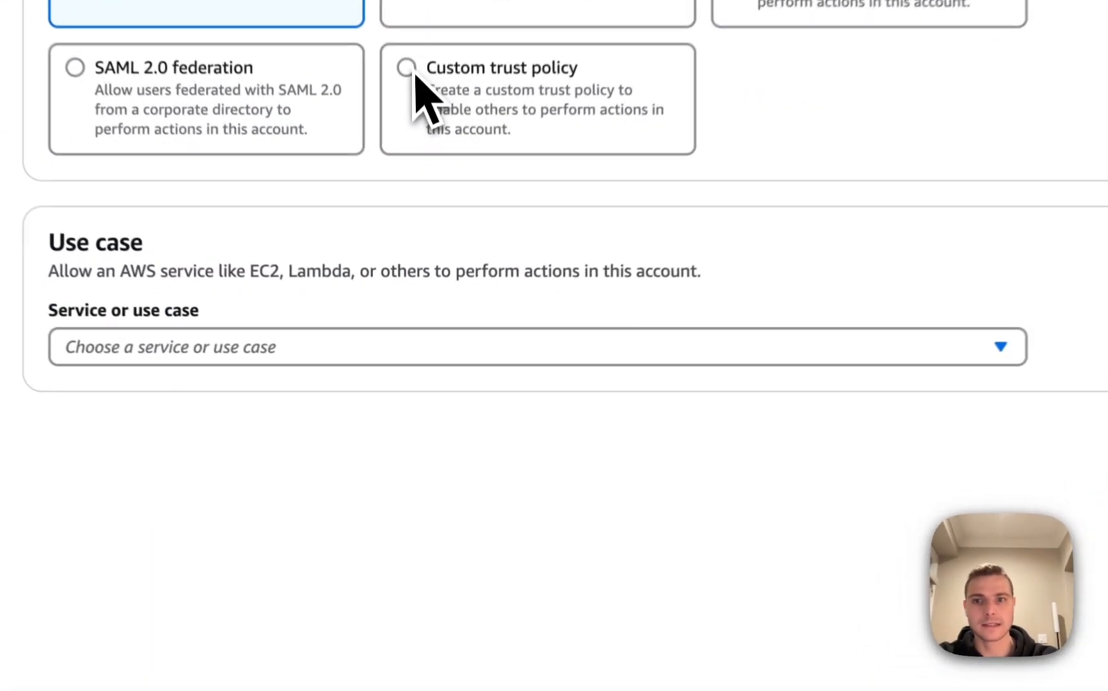
Choose Custom trust policy as the trusted entity, replace the default policy with the copied JSON, and check the principal's ARN
click(405, 286)
key(ctrl+a)
key(Delete)
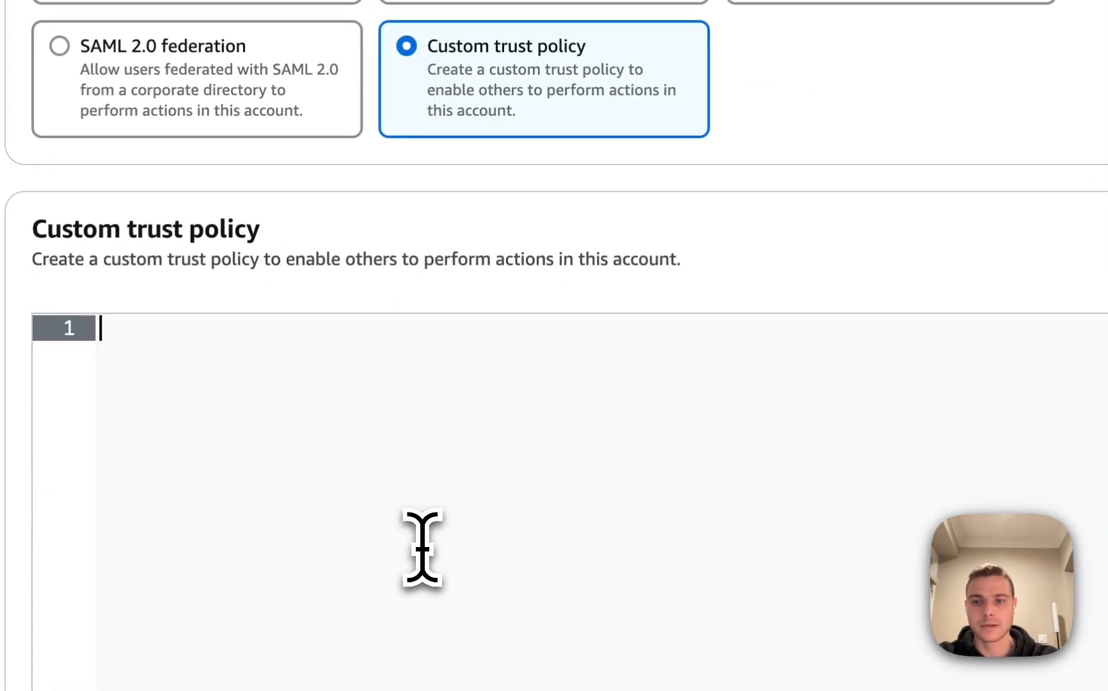
key(ctrl+v)
scroll(523, 427, down, 5)
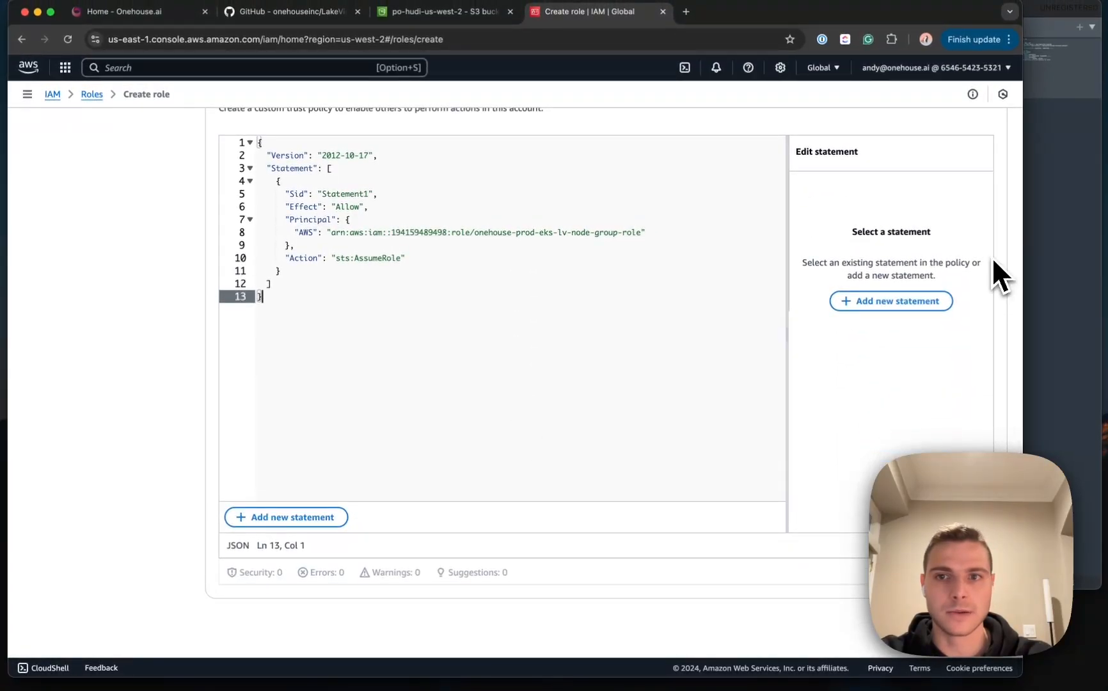
drag(644, 232, 331, 232)
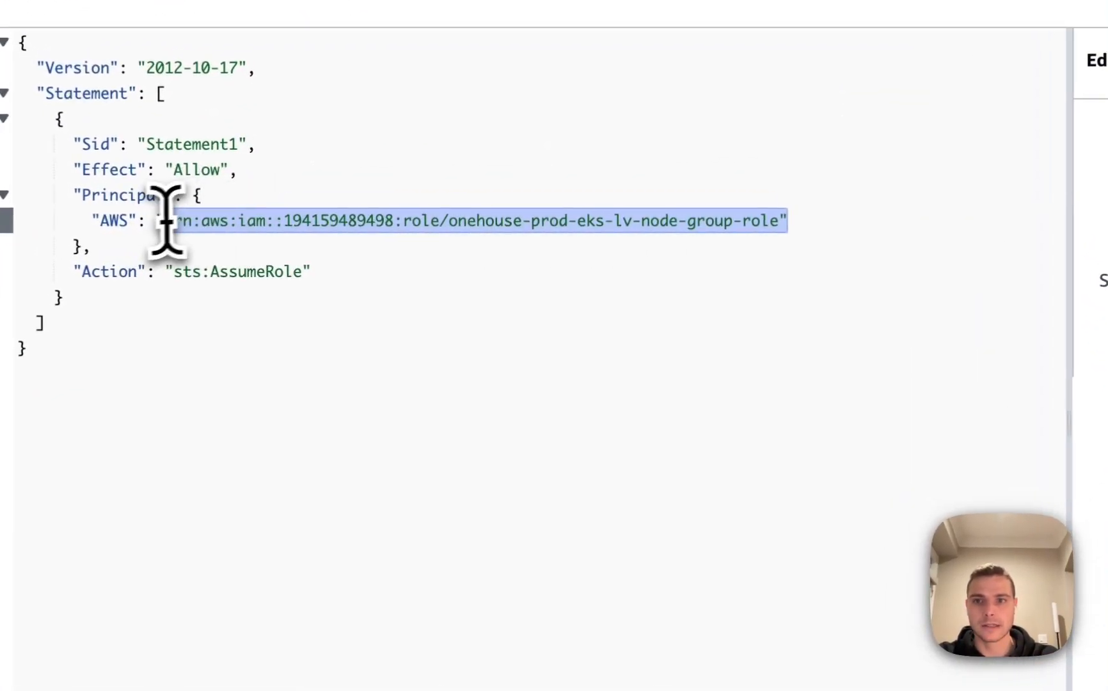
drag(166, 221, 152, 221)
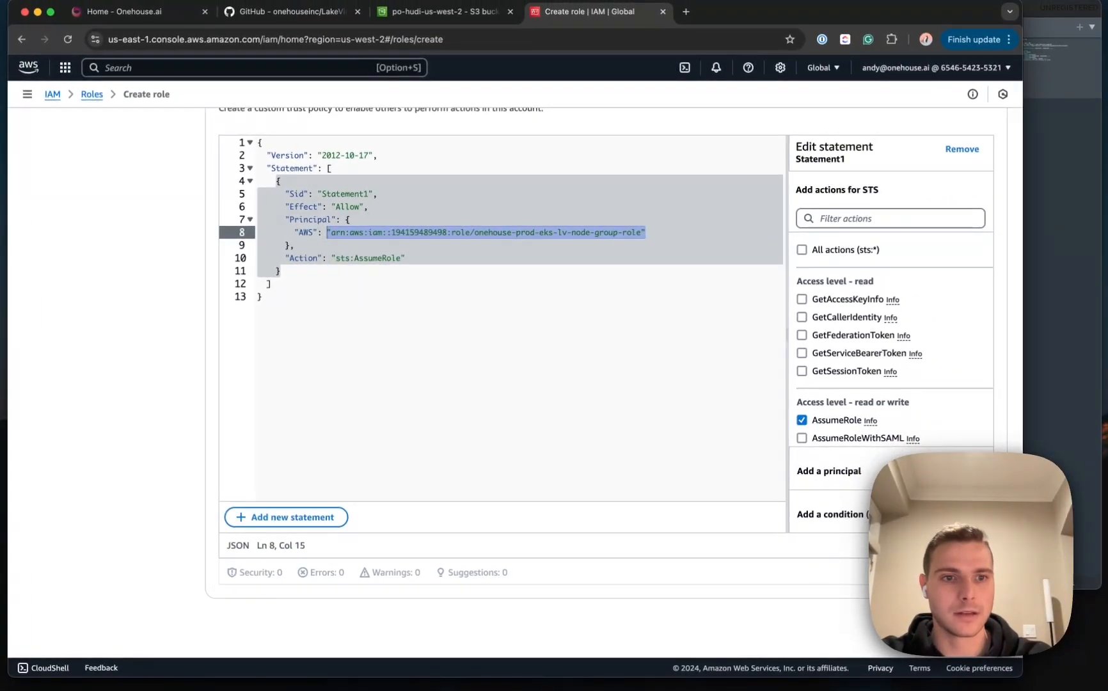
Accept the trust policy and continue past the permissions stage without attaching any policy
click(995, 631)
scroll(634, 409, down, 4)
scroll(632, 408, down, 1)
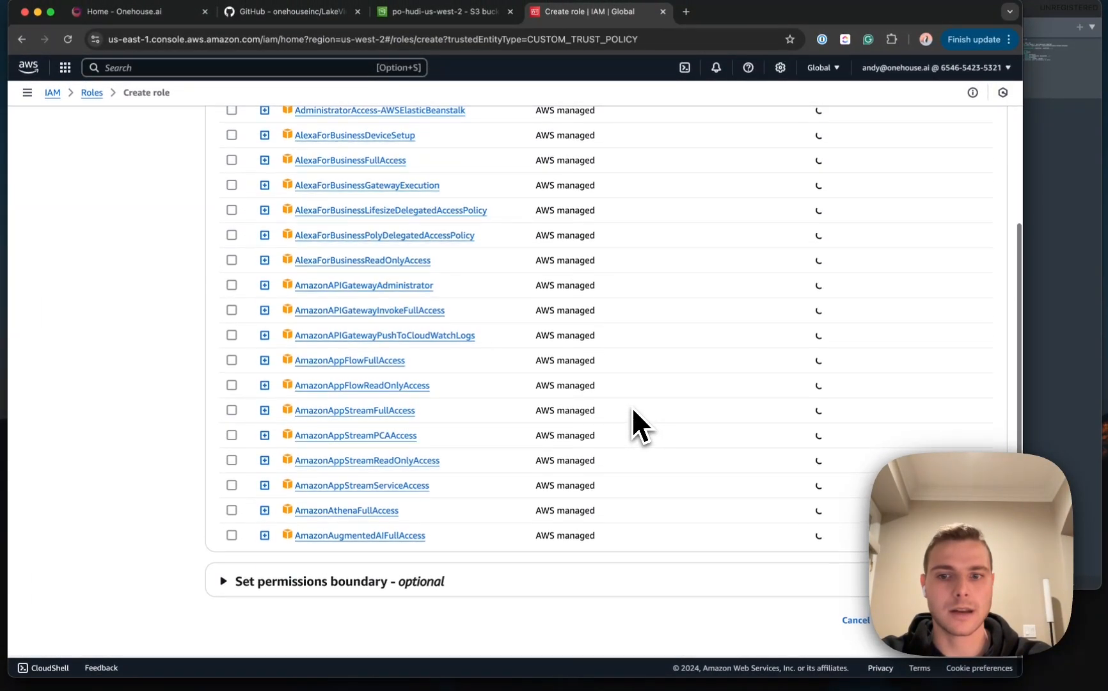
click(984, 622)
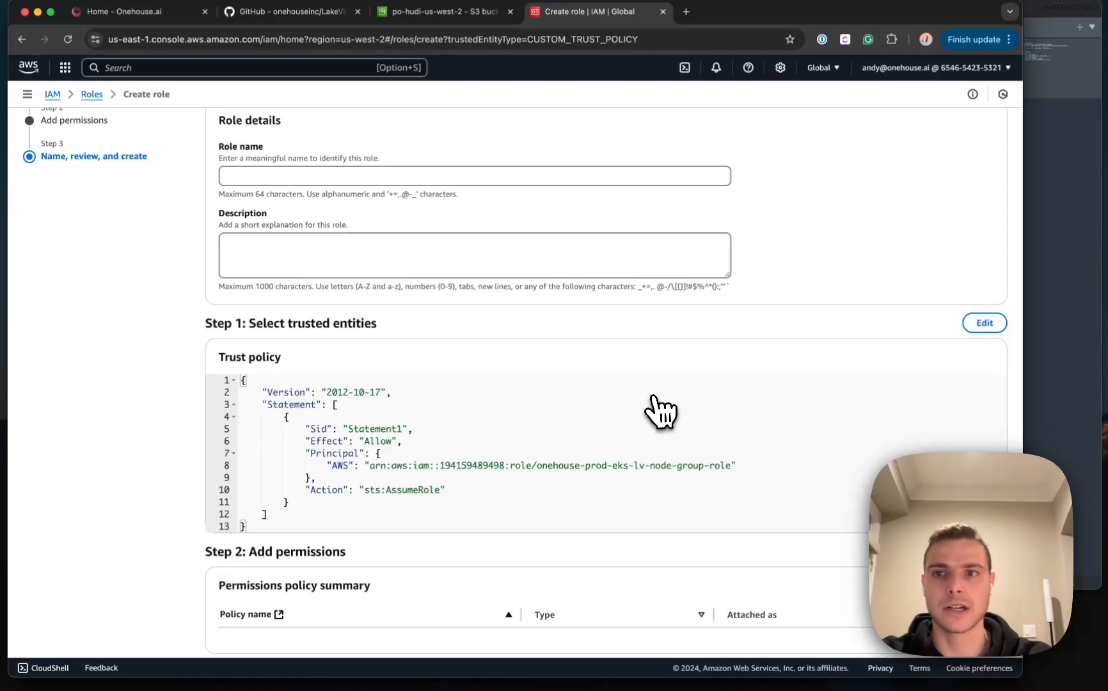
Name the role with the owner's first name followed by "-pull-model-demo" and create it
scroll(585, 326, up, 1)
click(570, 238)
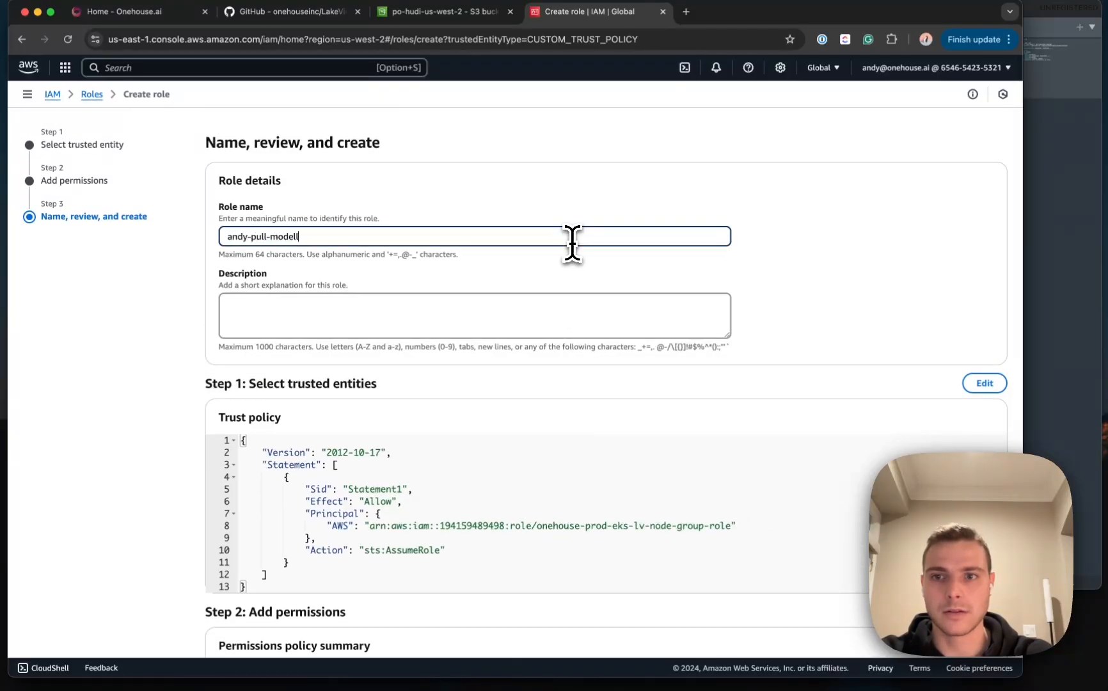
scroll(692, 383, down, 5)
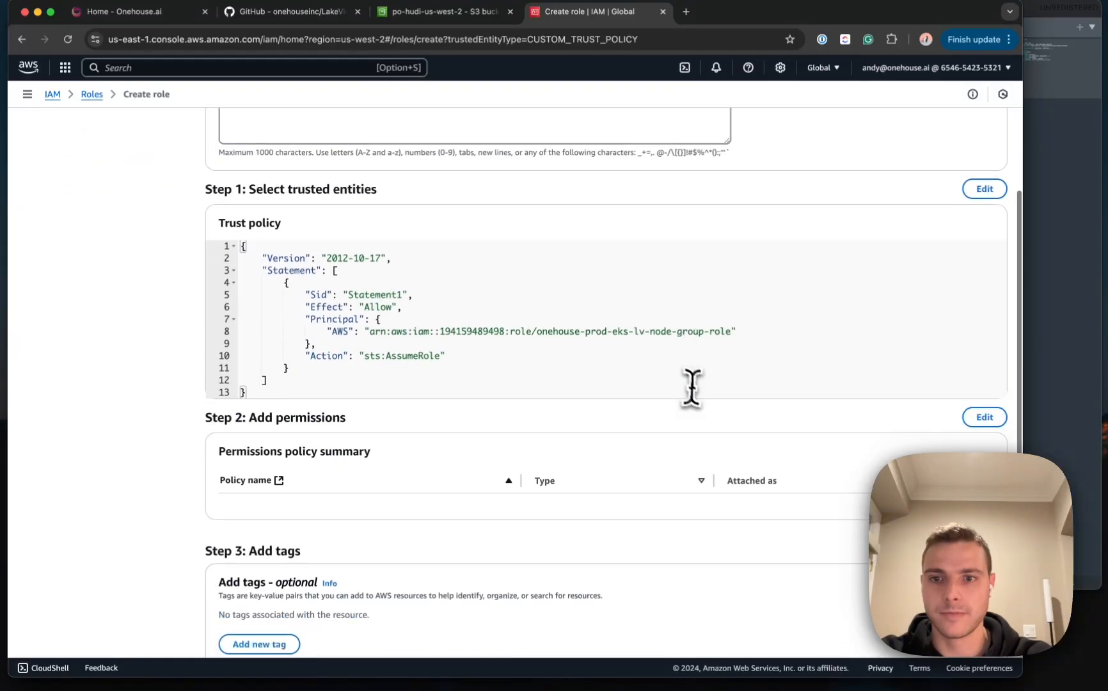
click(966, 622)
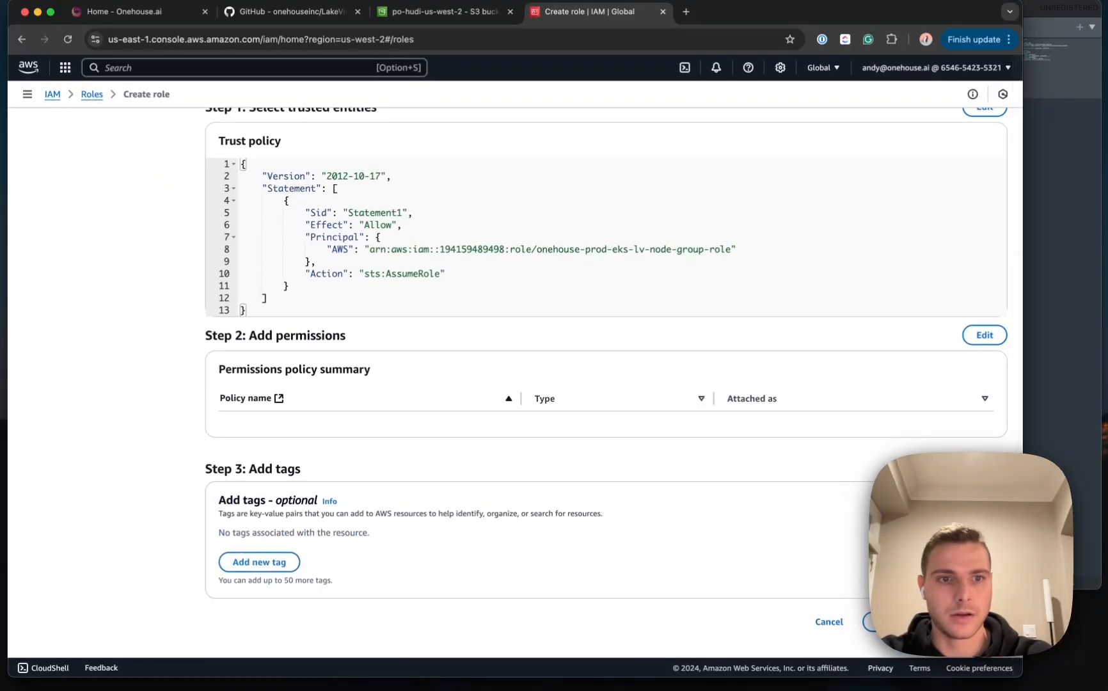
Search the IAM roles by the owner's first name and open the new pull-model-demo role's details
click(396, 204)
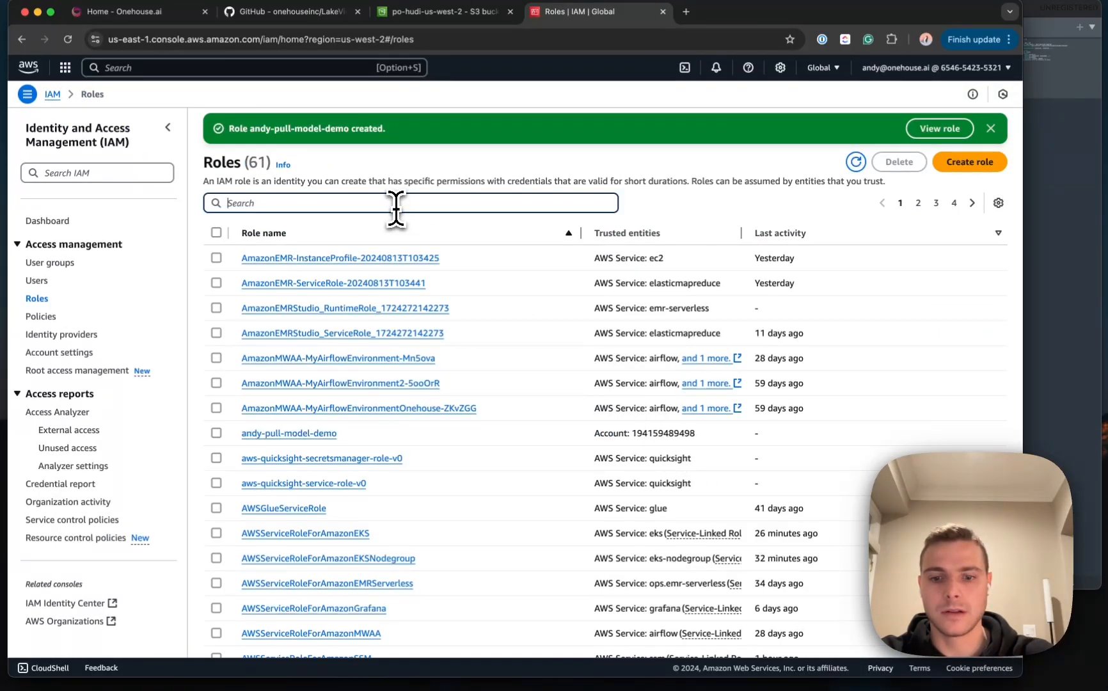
text(andy)
click(306, 258)
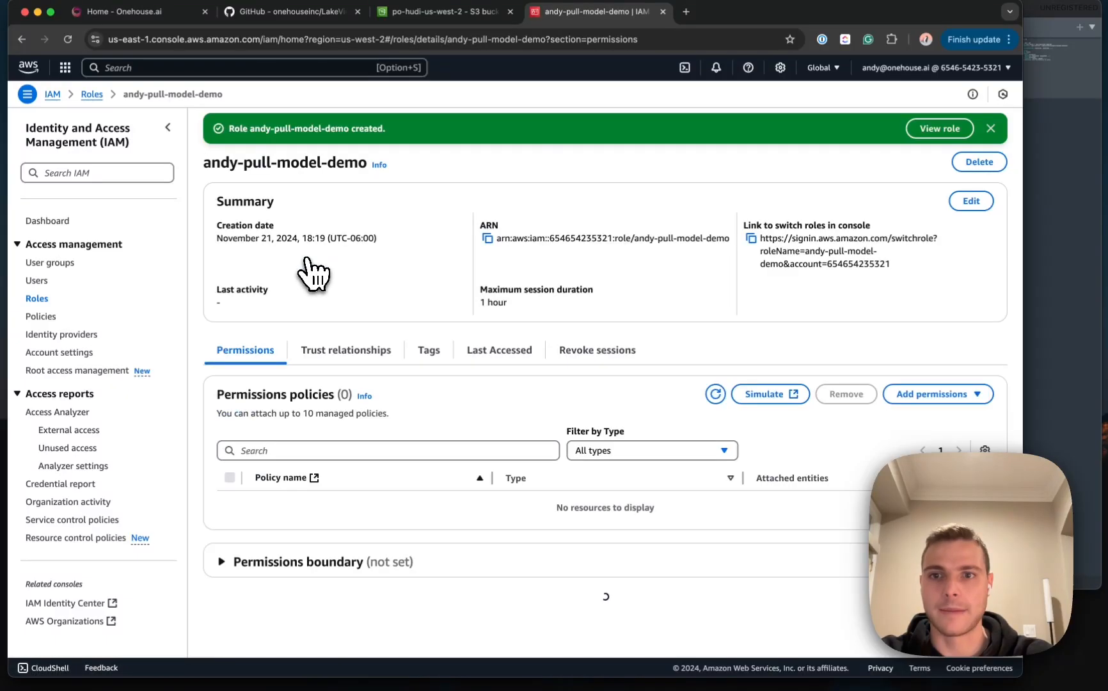
Check the README's remaining pull model steps and download the pull model configuration file from the Onehouse home page
click(322, 21)
scroll(364, 310, down, 5)
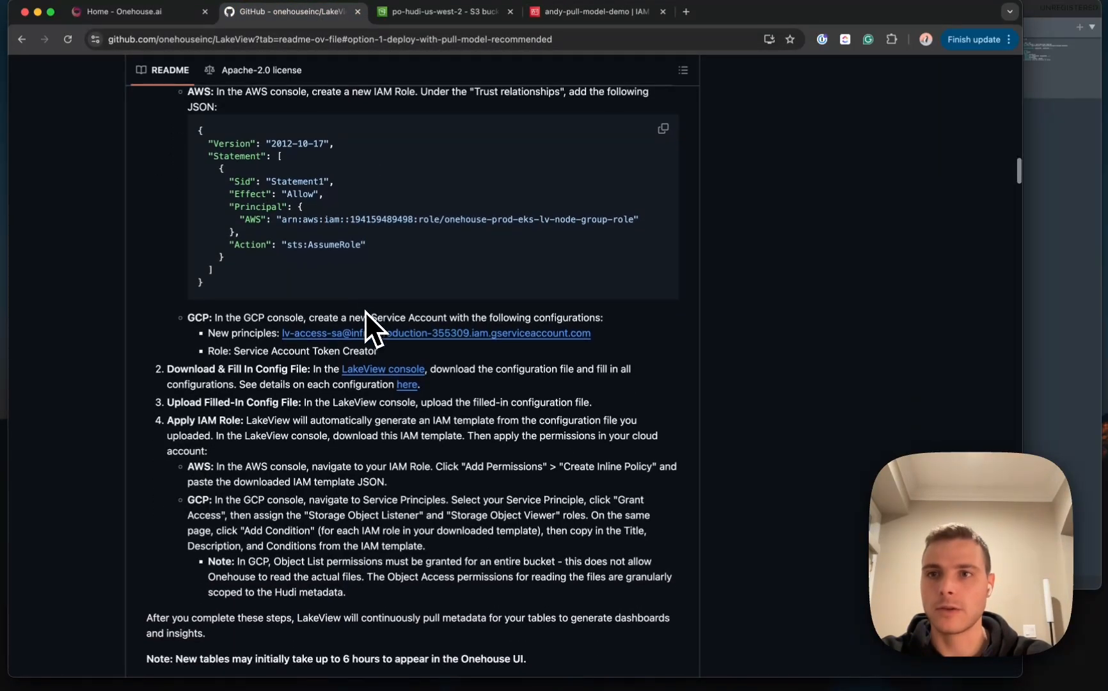
click(159, 15)
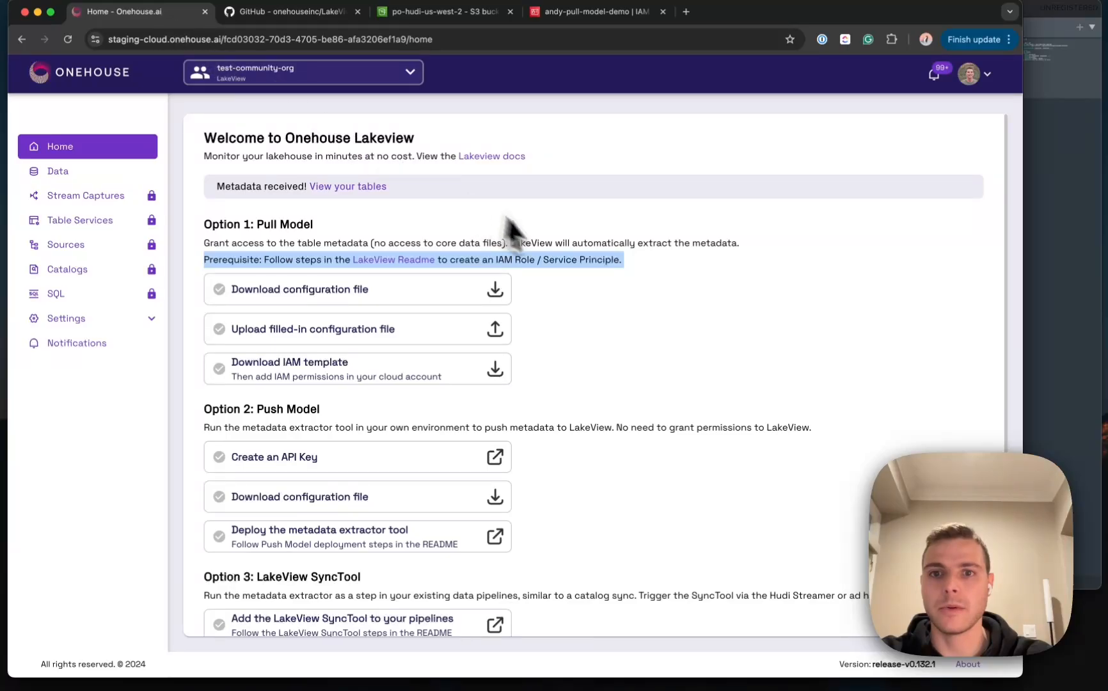
click(625, 287)
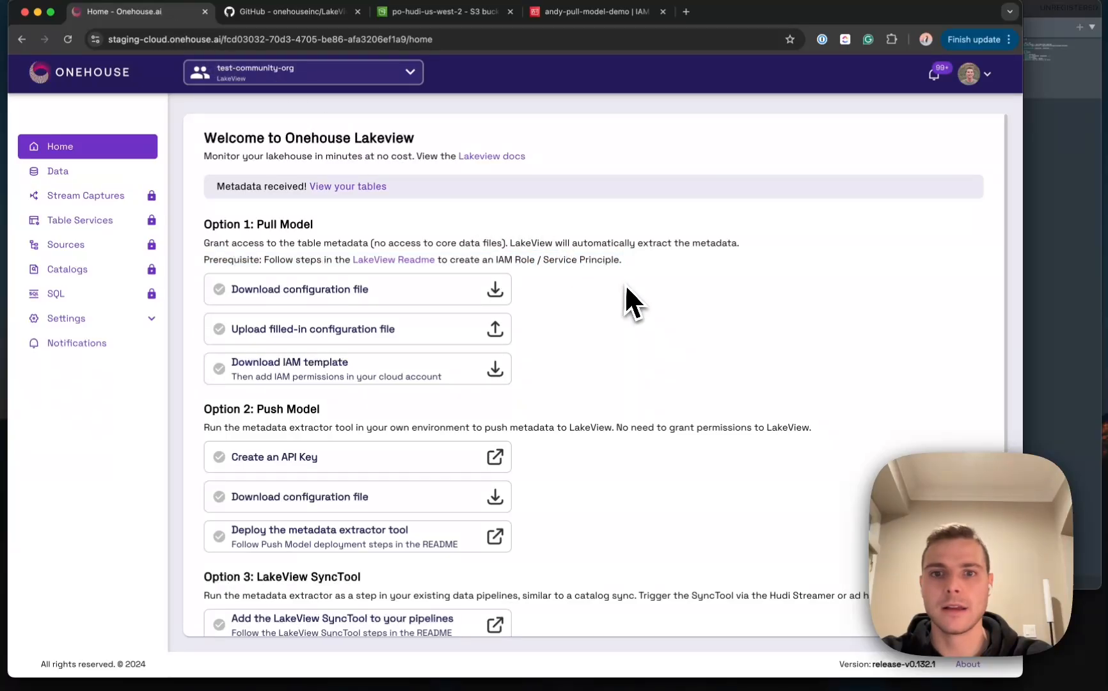
click(382, 291)
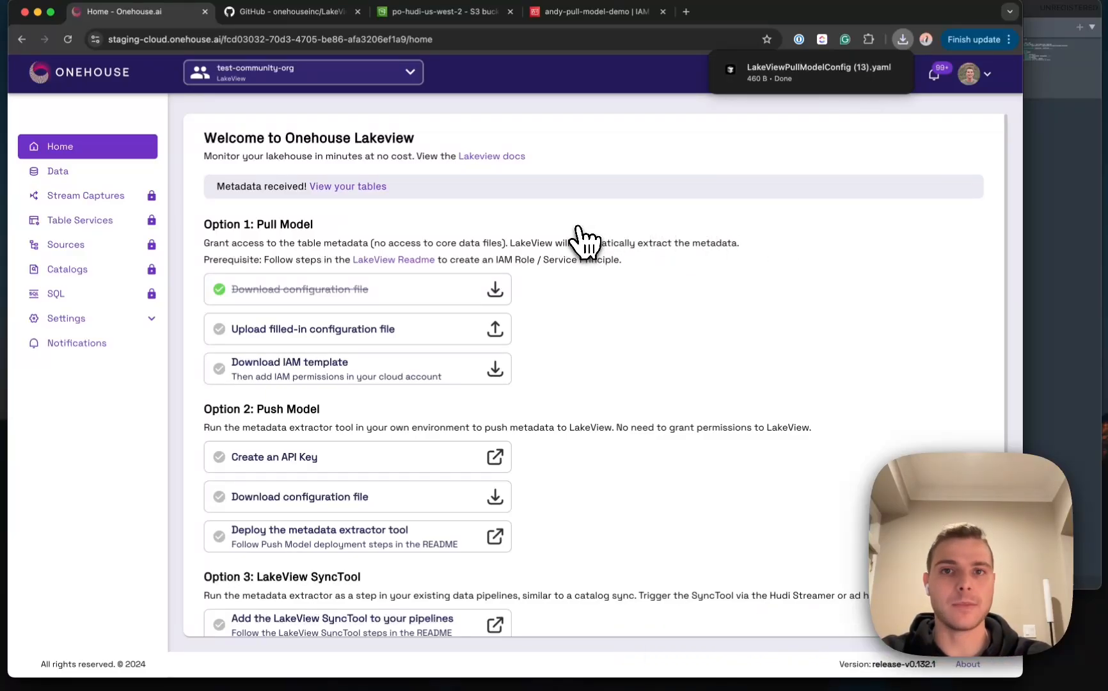
Examine the lakeview-deployment-demo table folder in the po-hudi-us-west-2 S3 bucket, including its .hoodie metadata files, and return to the table folder
click(448, 11)
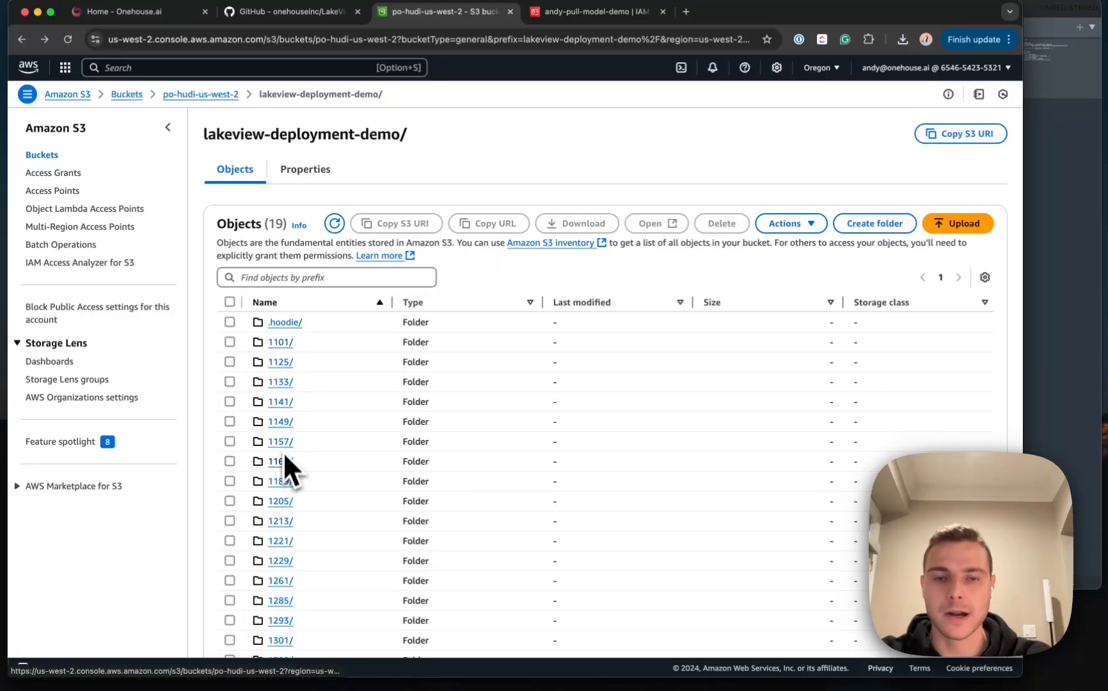
scroll(281, 462, down, 2)
scroll(281, 462, up, 2)
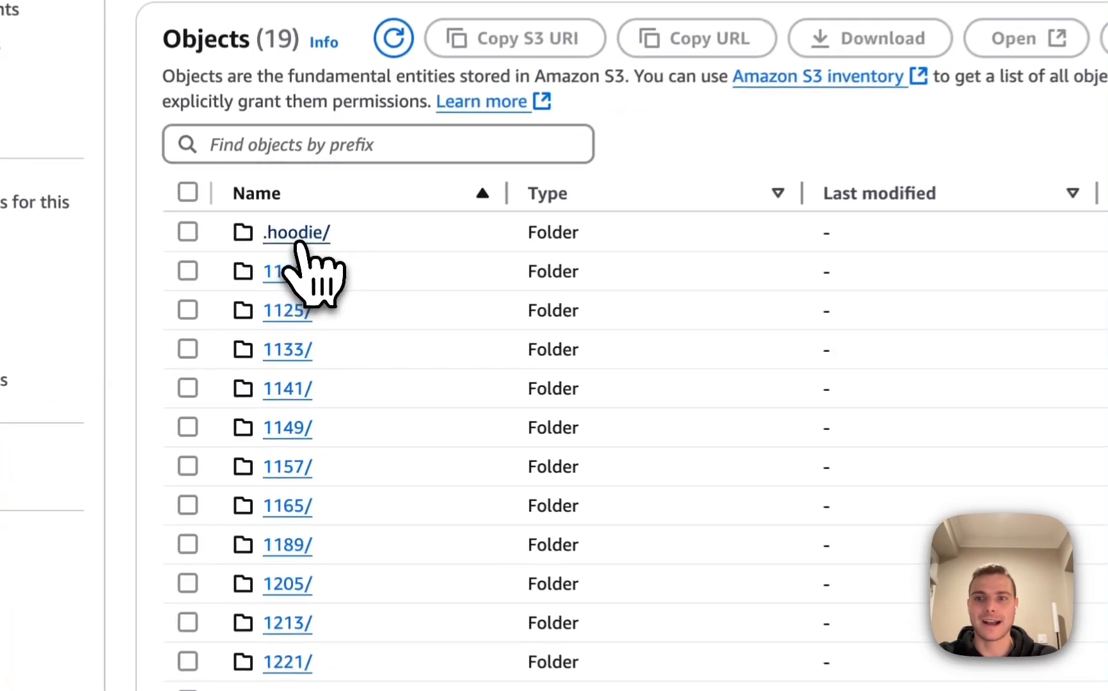
click(297, 237)
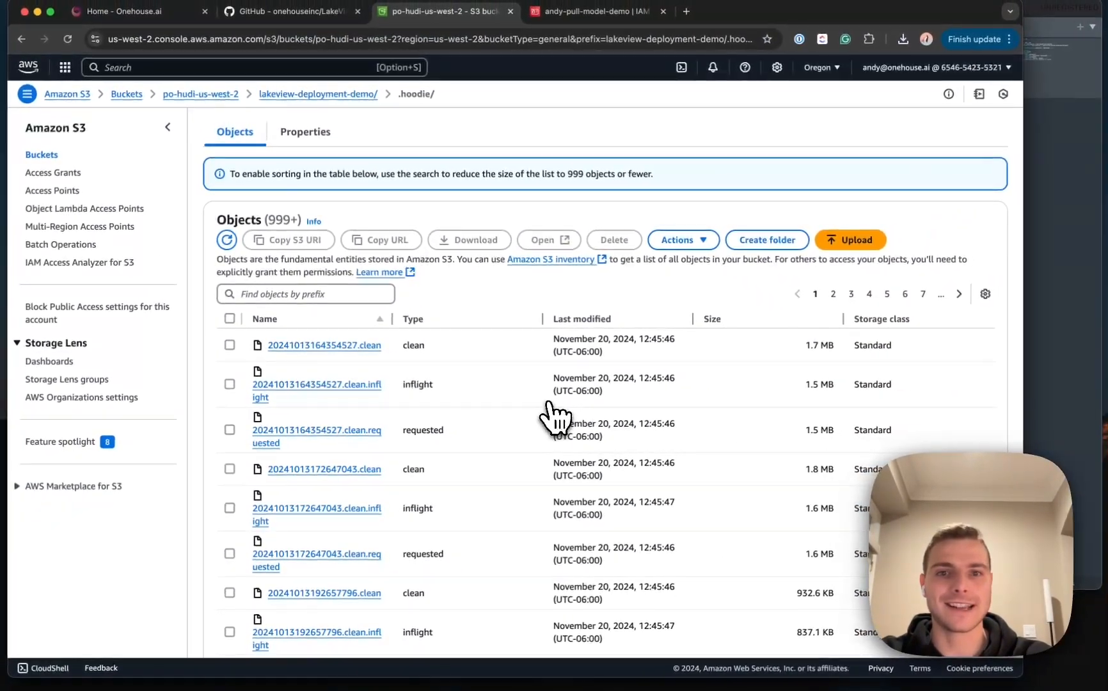
scroll(550, 404, left, 5)
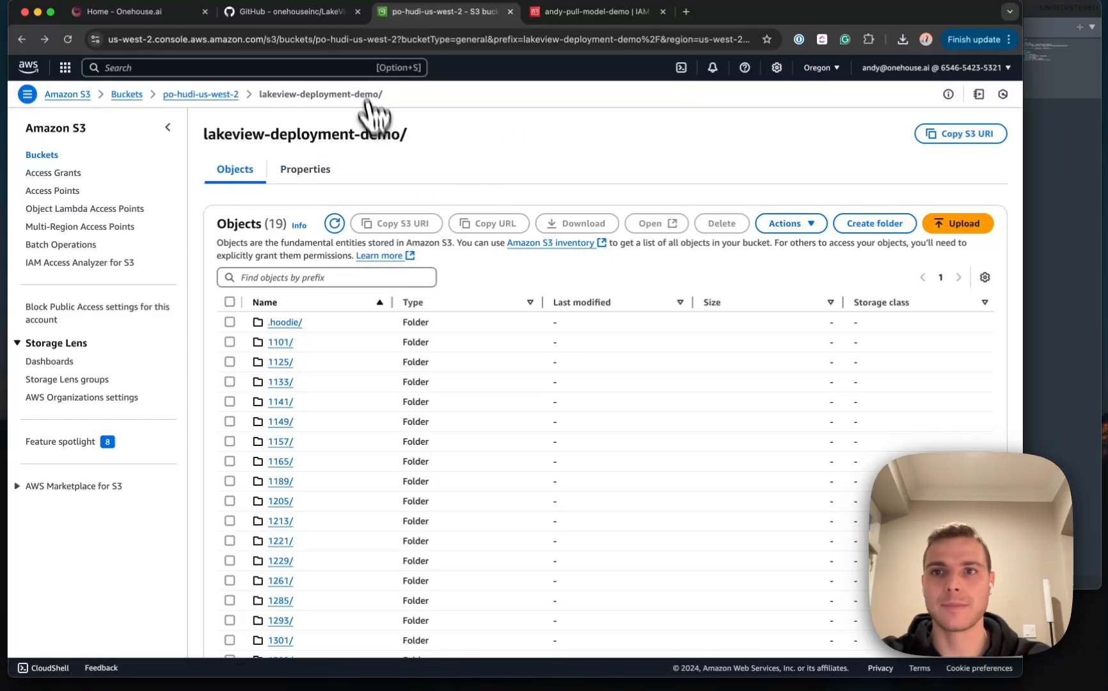
Switch to the text editor and open the downloaded LakeViewPullModelConfig (13).yaml from the Downloads folder
click(330, 20)
click(173, 17)
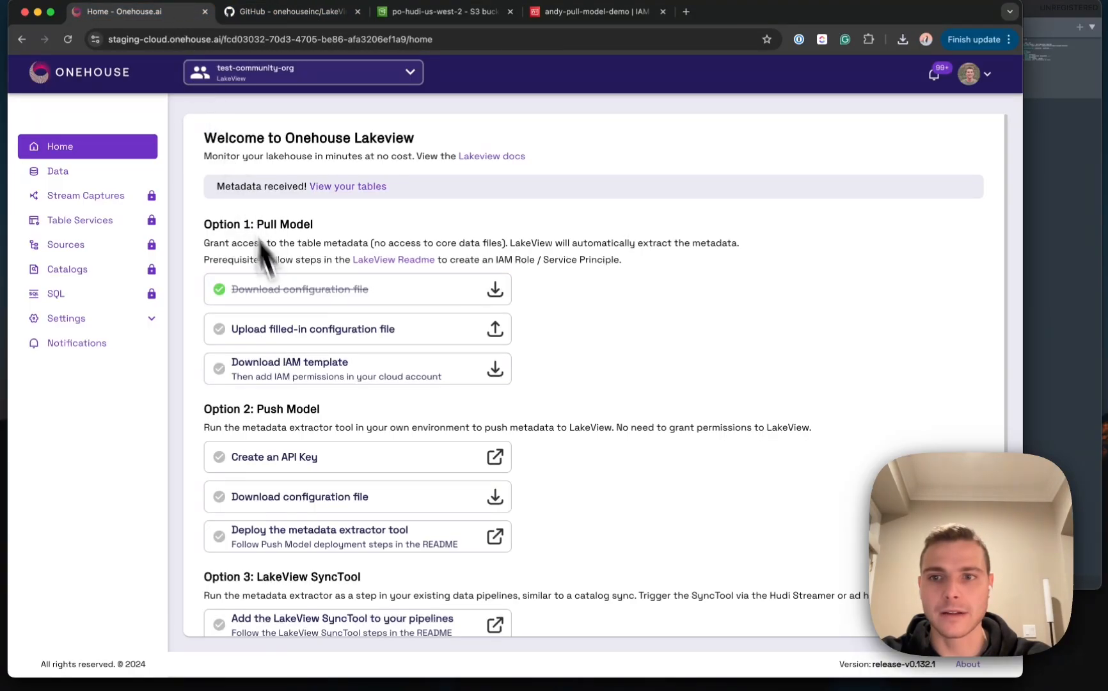
click(1045, 457)
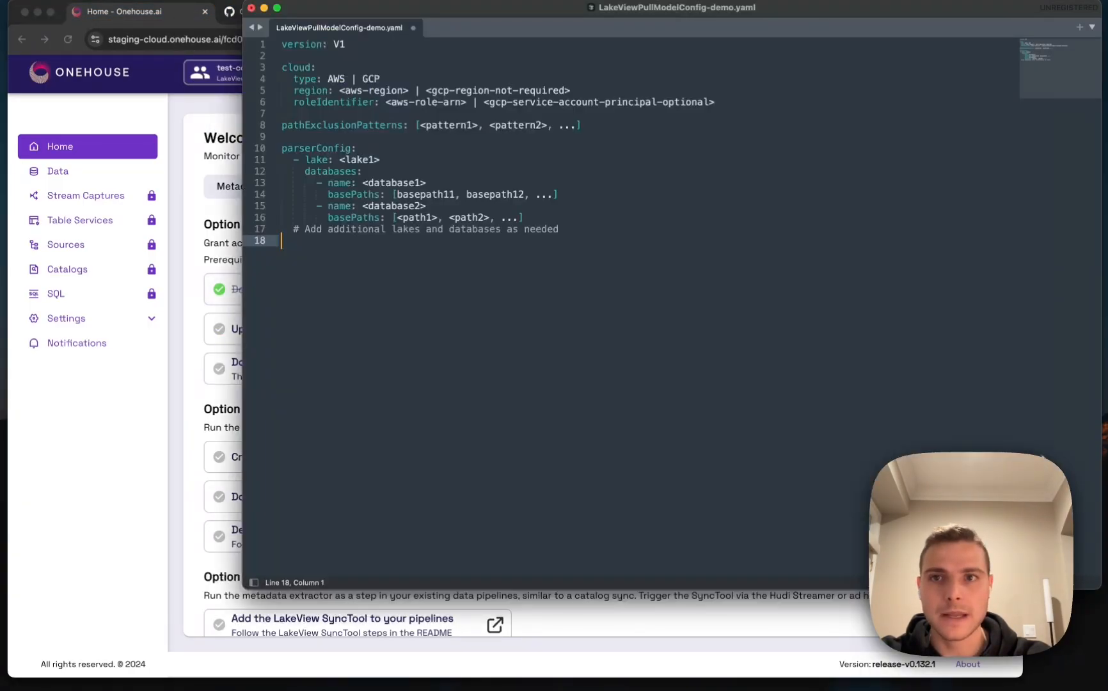
click(114, 2)
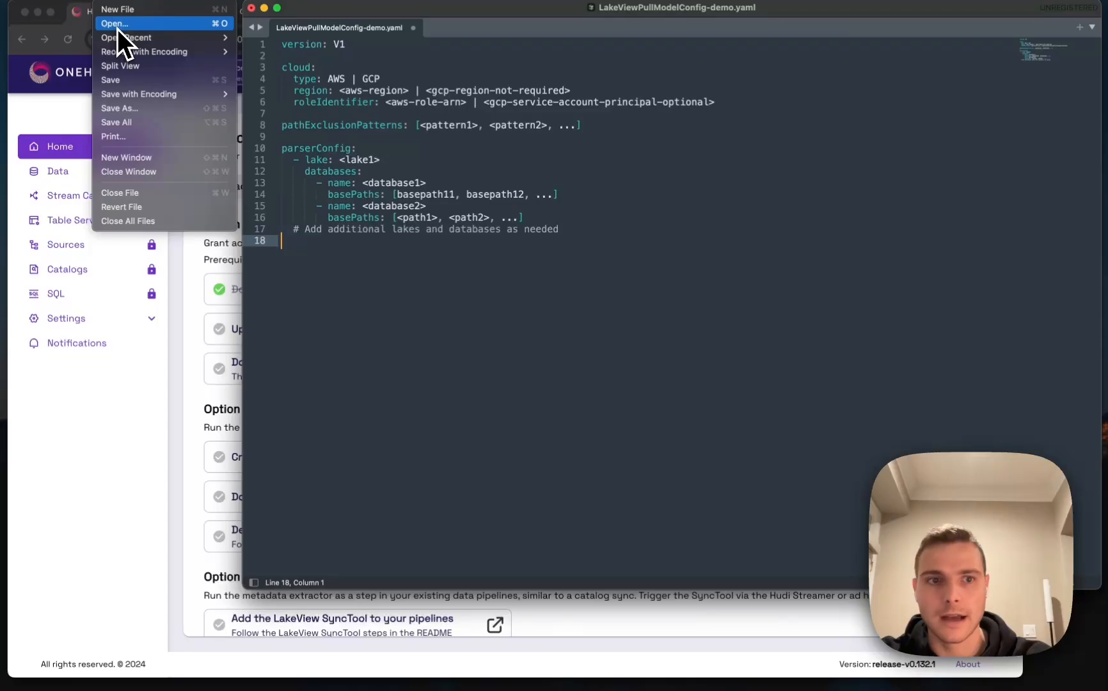
click(117, 25)
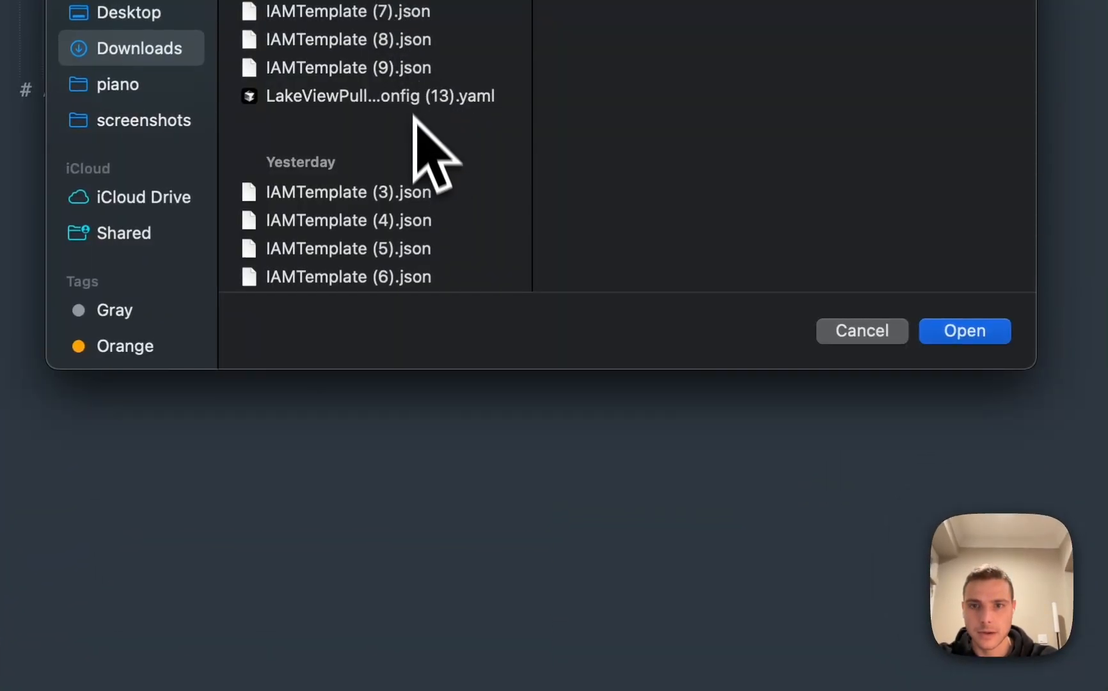
scroll(415, 95, down, 2)
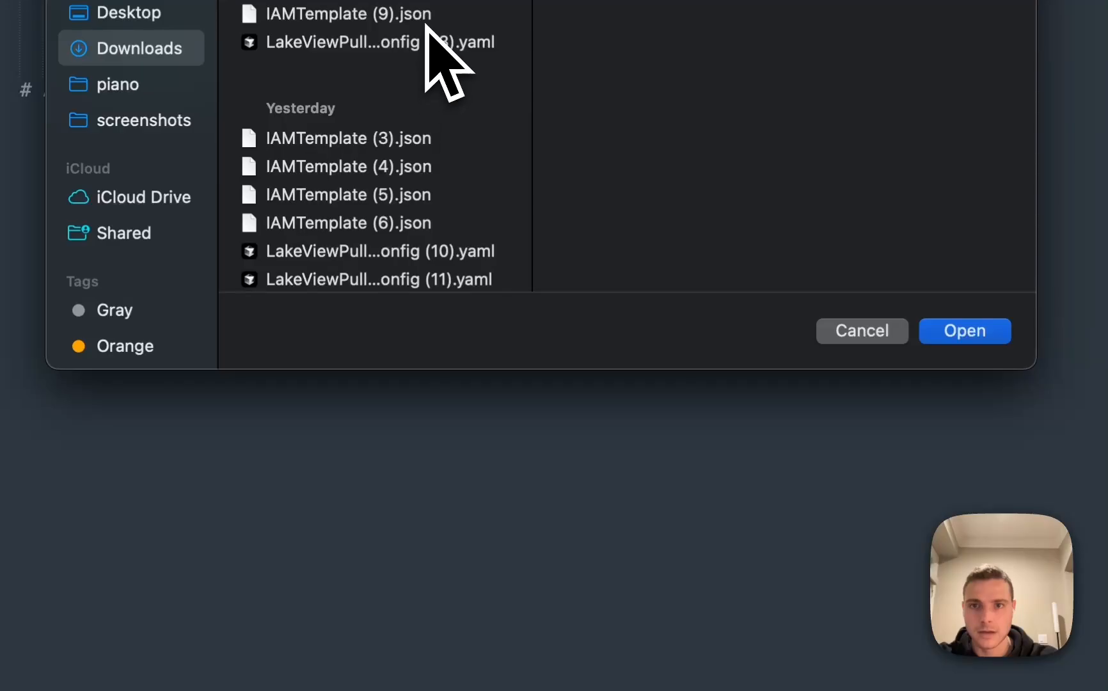
scroll(426, 34, up, 2)
scroll(412, 37, down, 1)
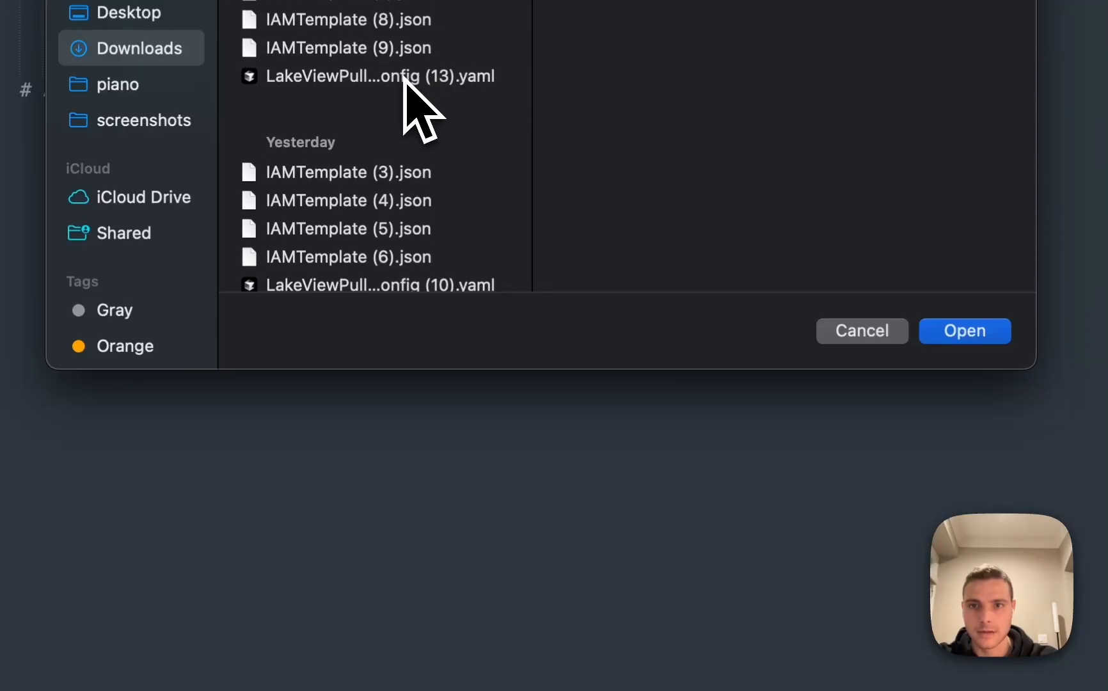
click(409, 85)
click(967, 332)
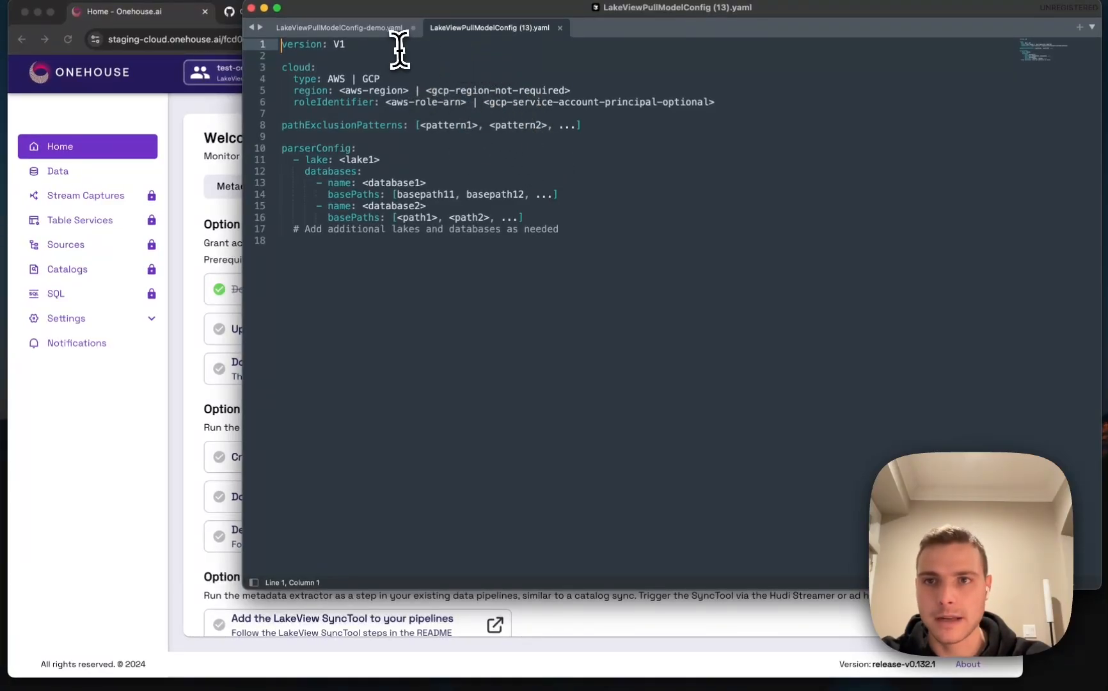
Set the cloud type in the configuration file to AWS only, removing the GCP alternative
click(334, 67)
drag(346, 79, 421, 77)
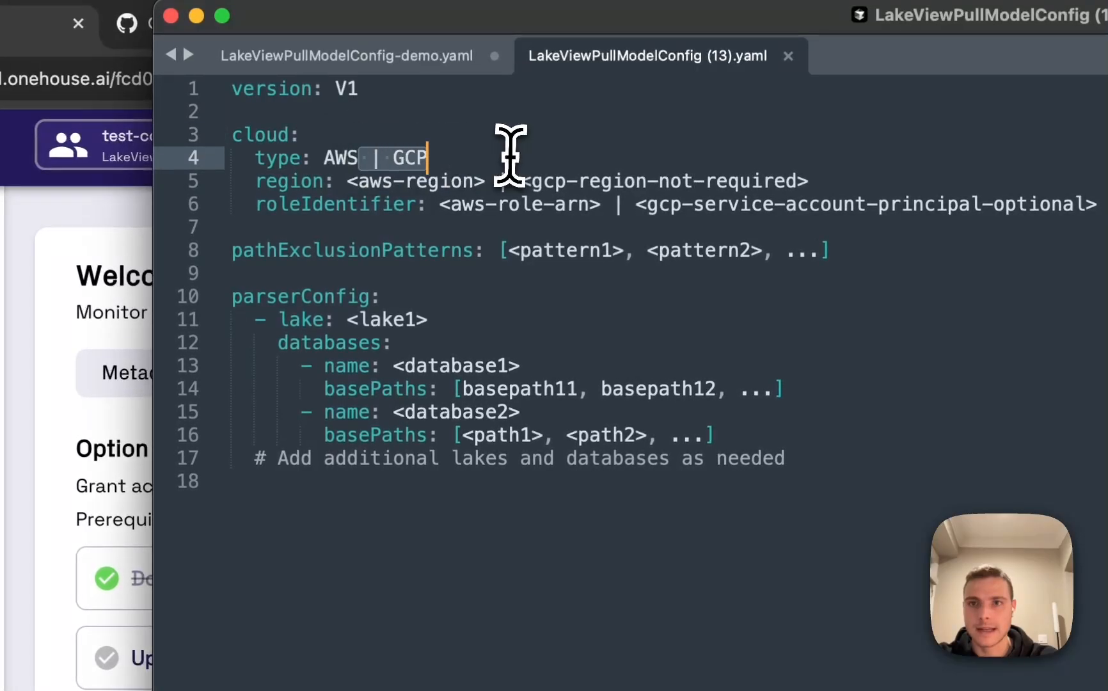
key(BackSpace)
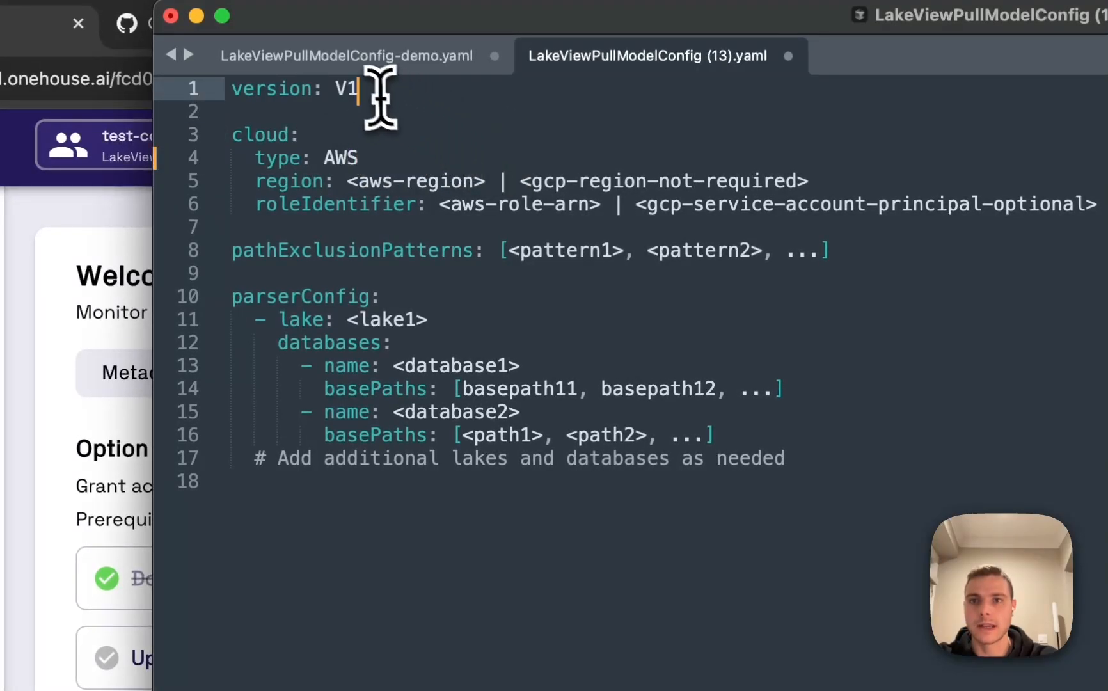
triple_click(372, 90)
click(366, 156)
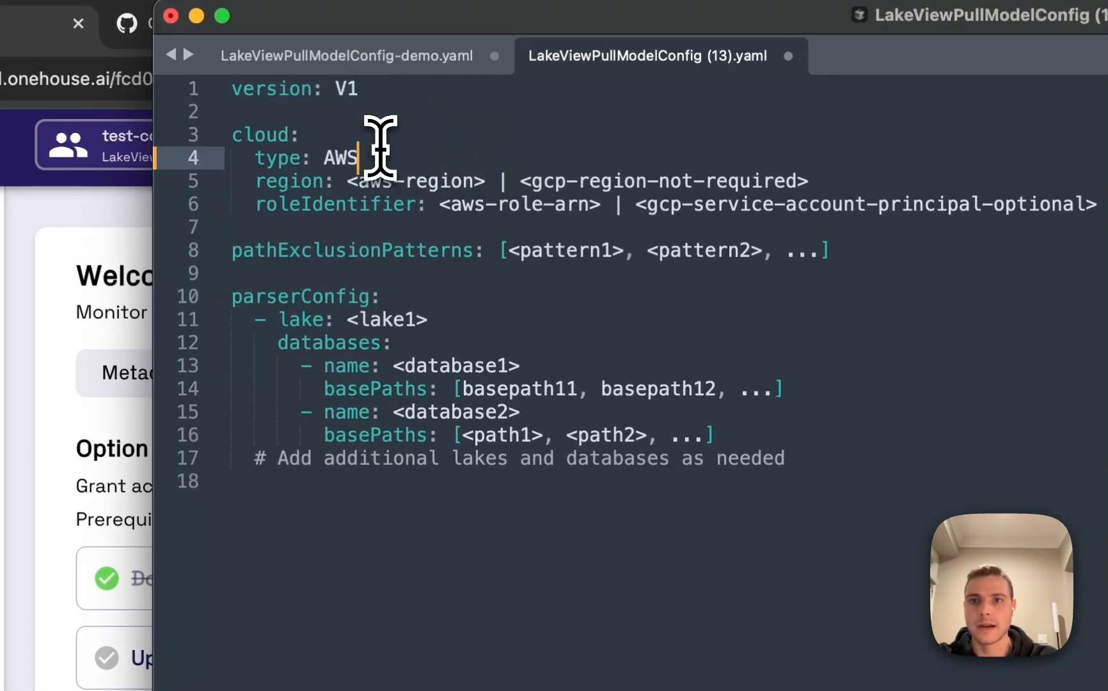
Replace the region placeholders with us-west-2, checking the S3 bucket's region in the AWS console
click(345, 183)
drag(347, 182, 816, 181)
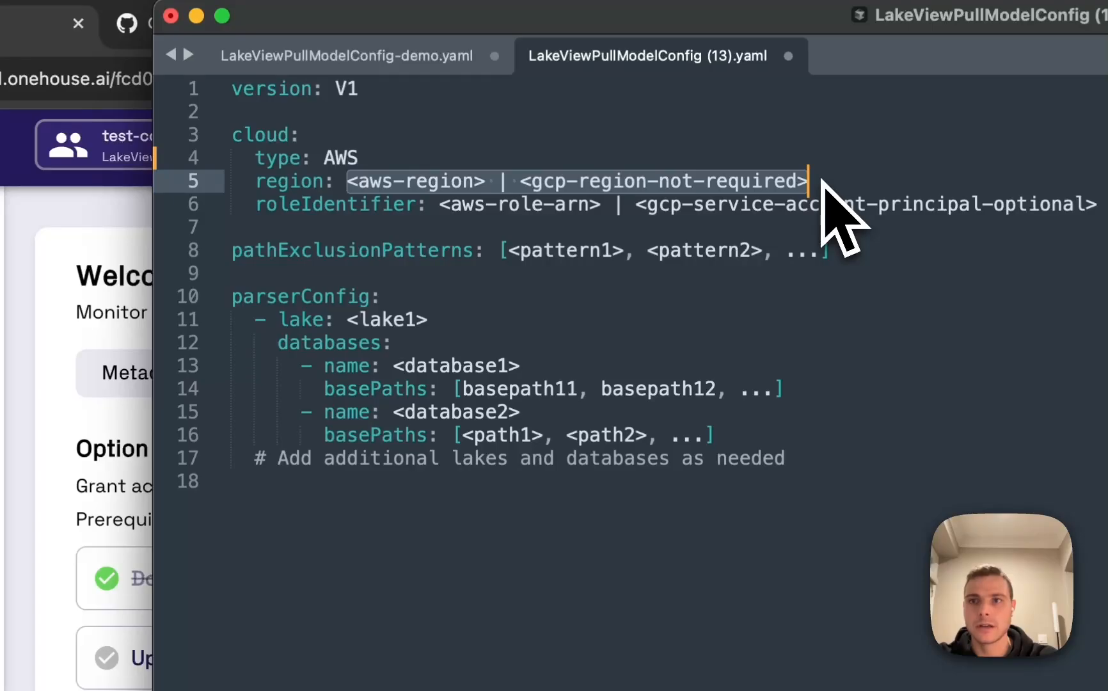
key(BackSpace)
click(83, 372)
click(598, 31)
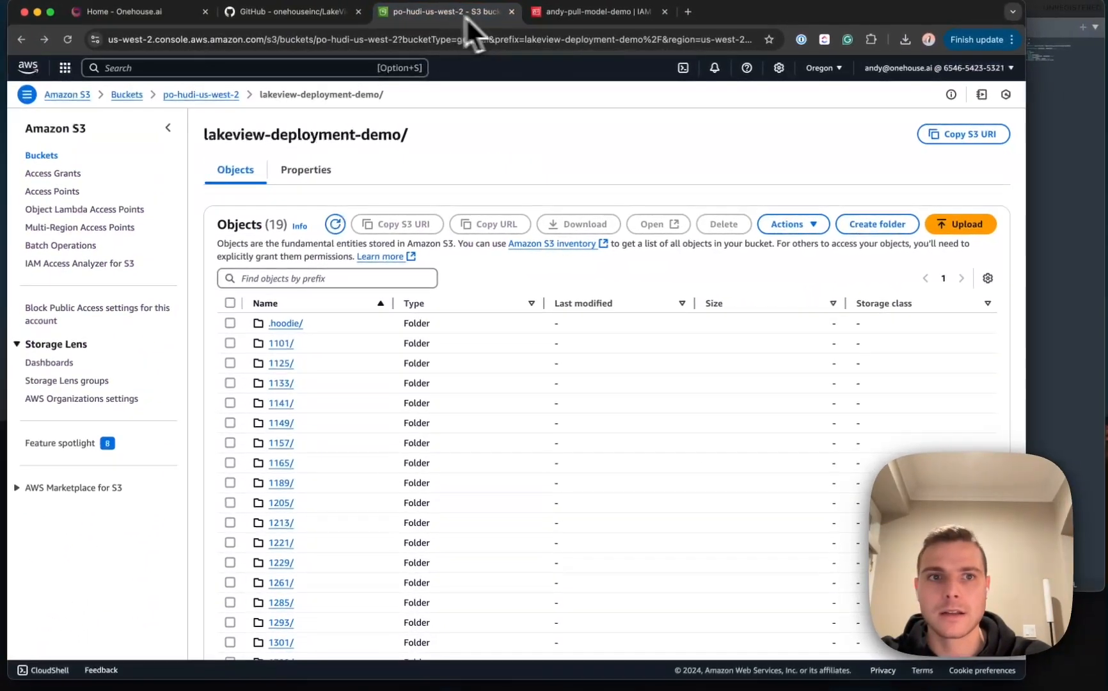
click(820, 68)
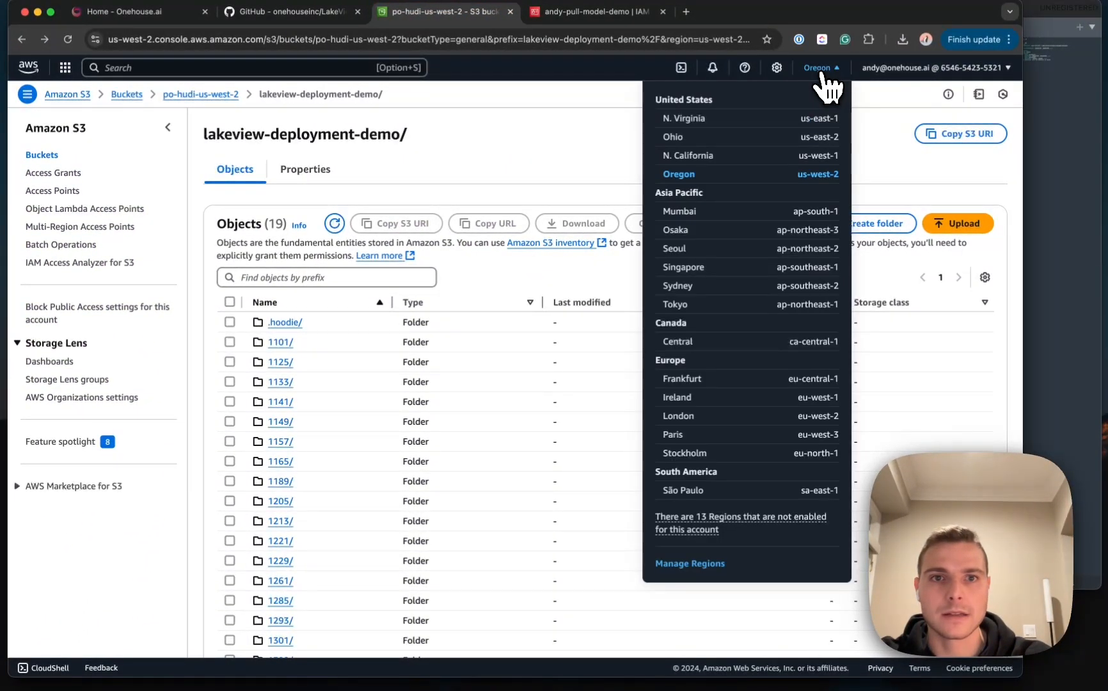
click(929, 162)
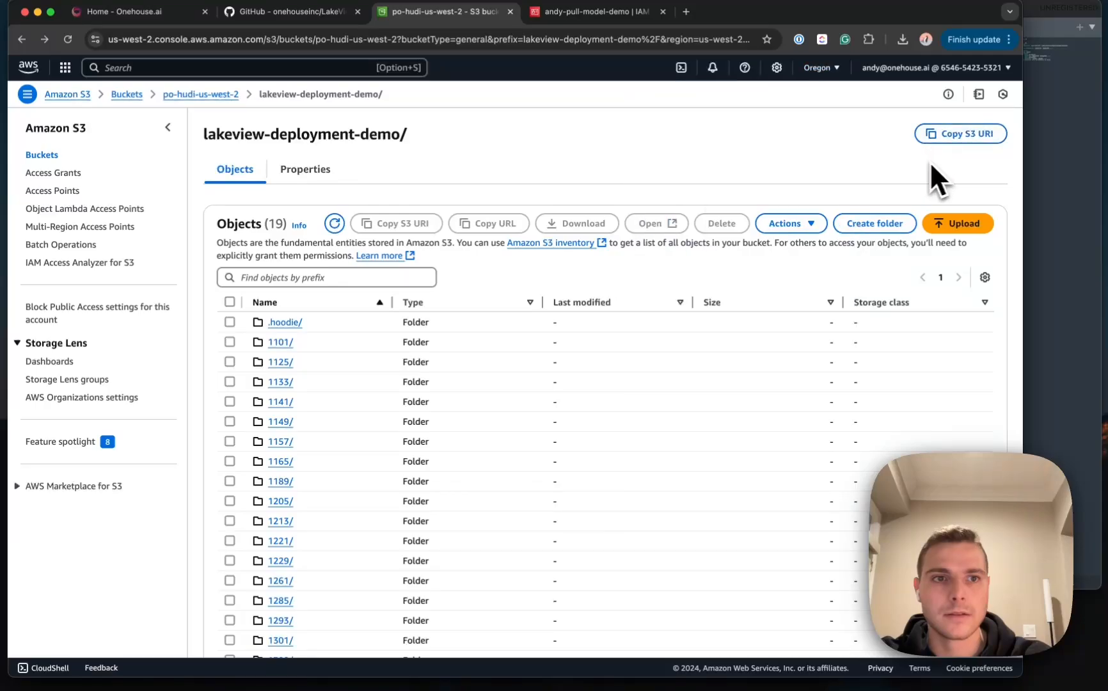
click(1057, 184)
text(us-west-2)
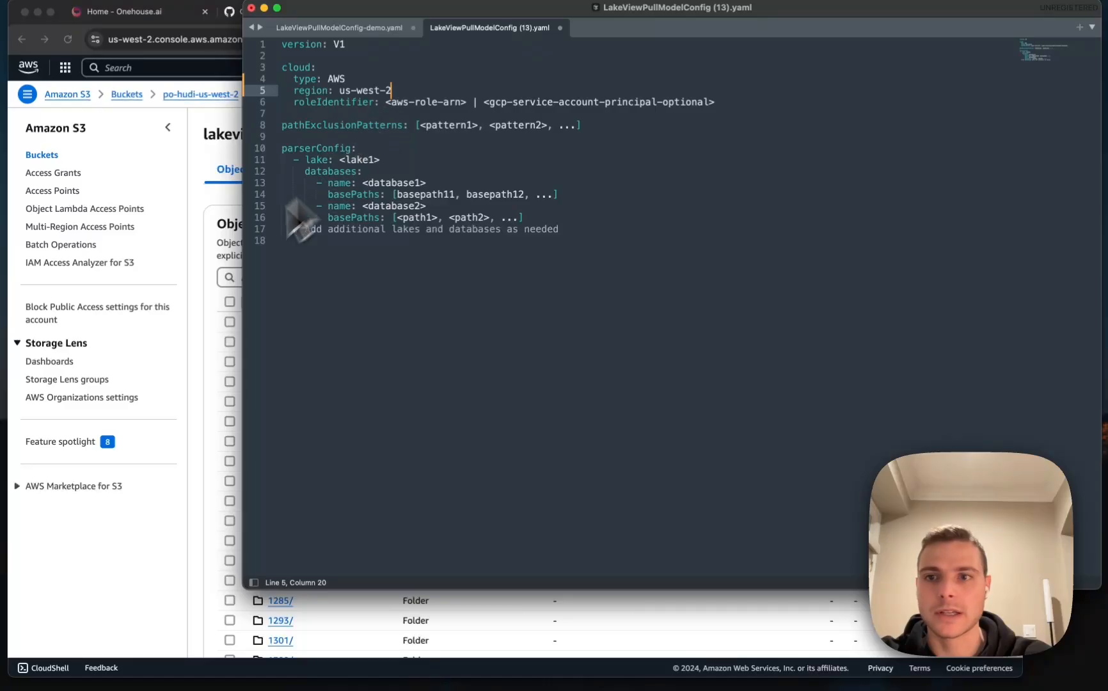
Copy the new pull-model-demo role's ARN from the IAM console and use it to replace the roleIdentifier placeholders in the configuration file
click(194, 276)
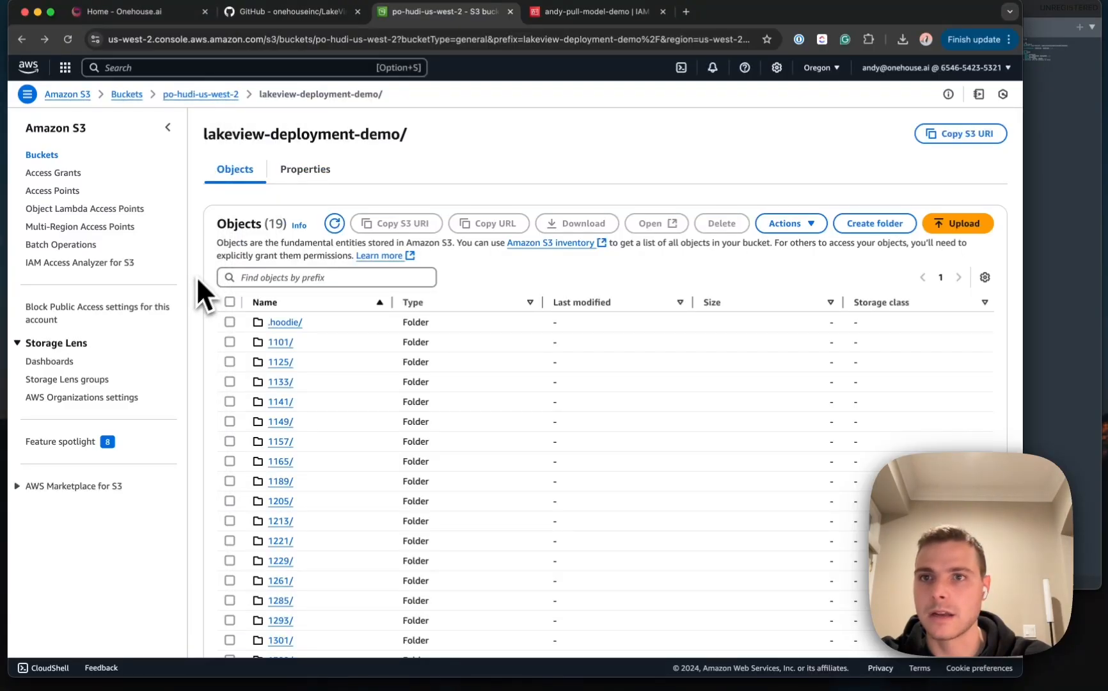
click(570, 11)
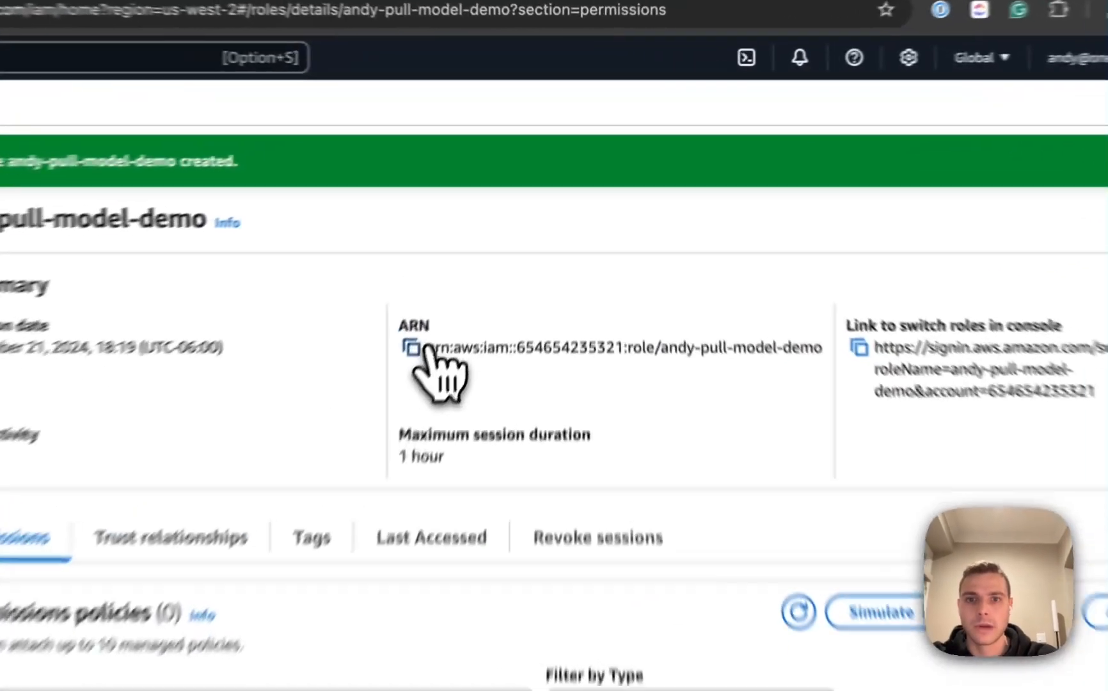
click(414, 348)
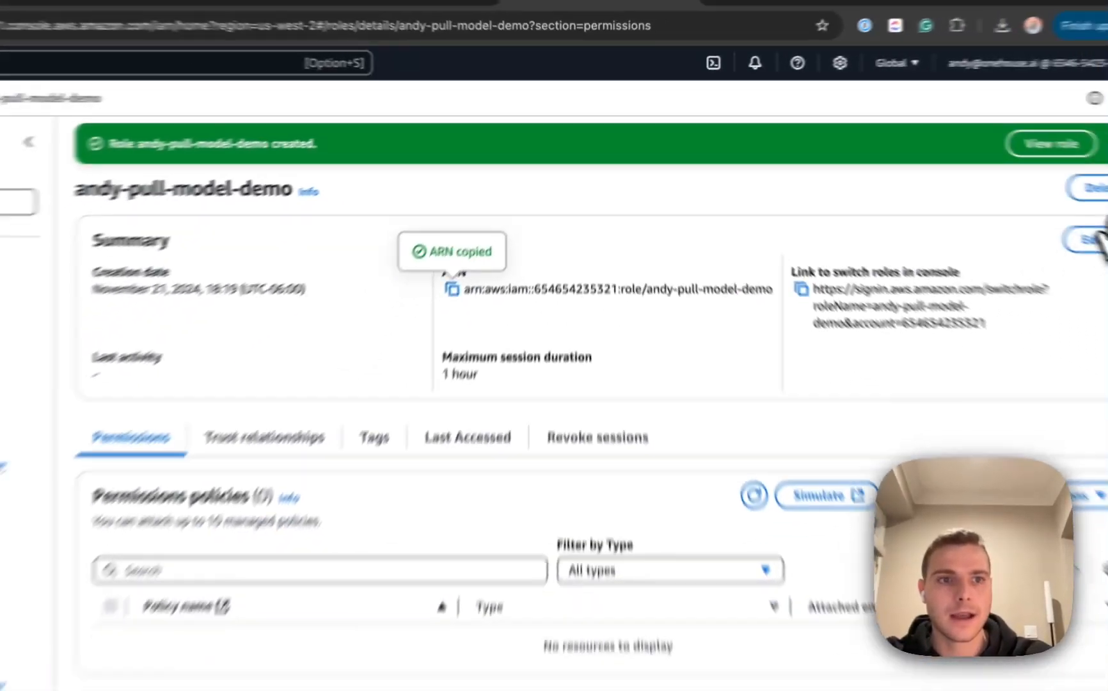
click(1061, 183)
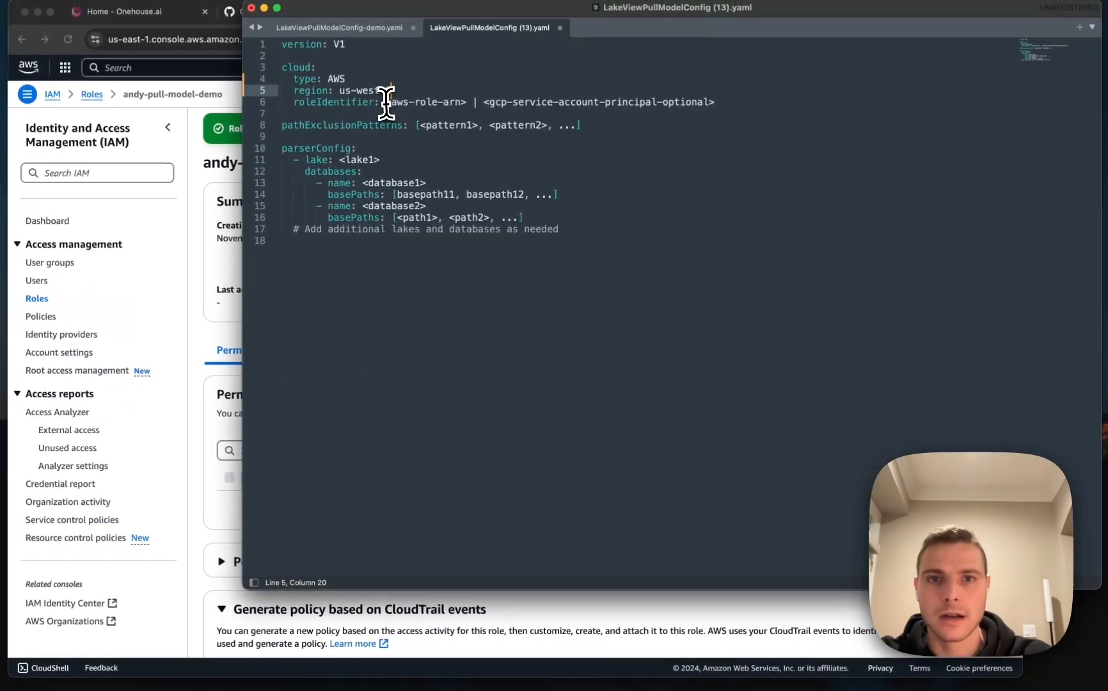
click(377, 102)
shift+click(761, 102)
key(super+v)
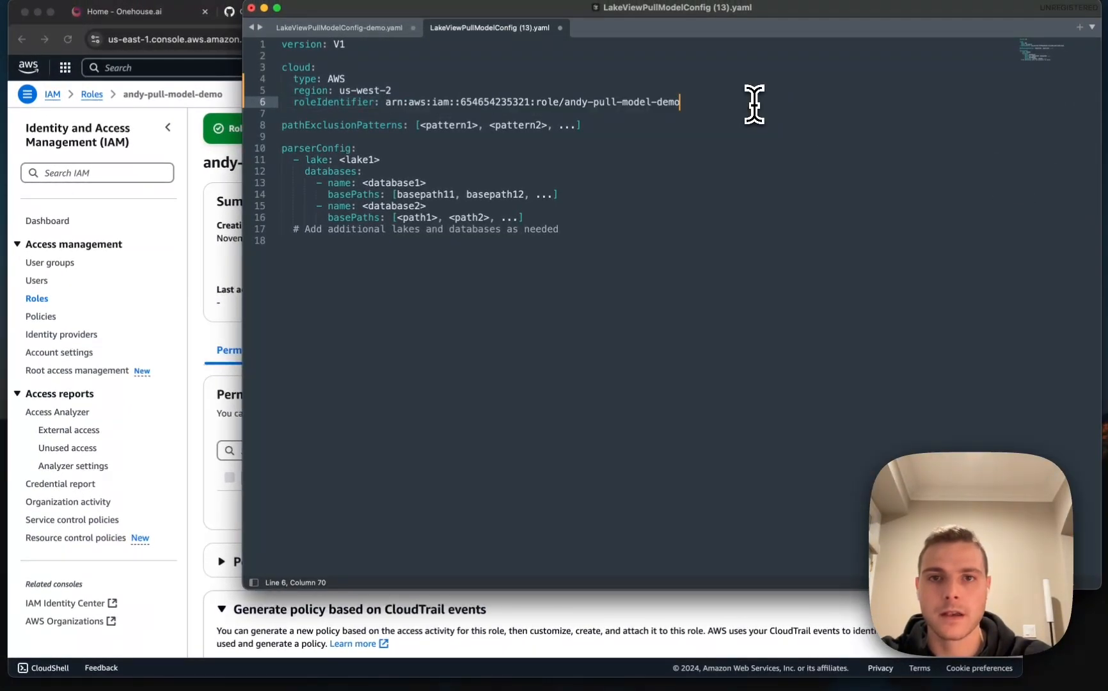
Delete the pathExclusionPatterns line from the configuration file
click(636, 125)
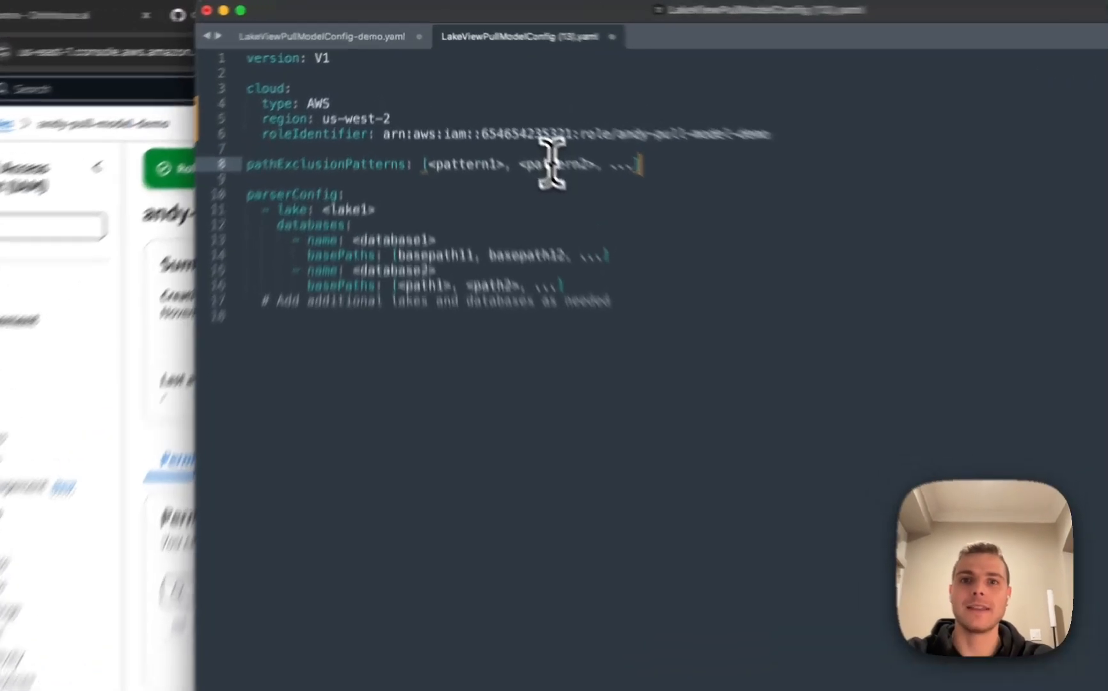
triple_click(511, 124)
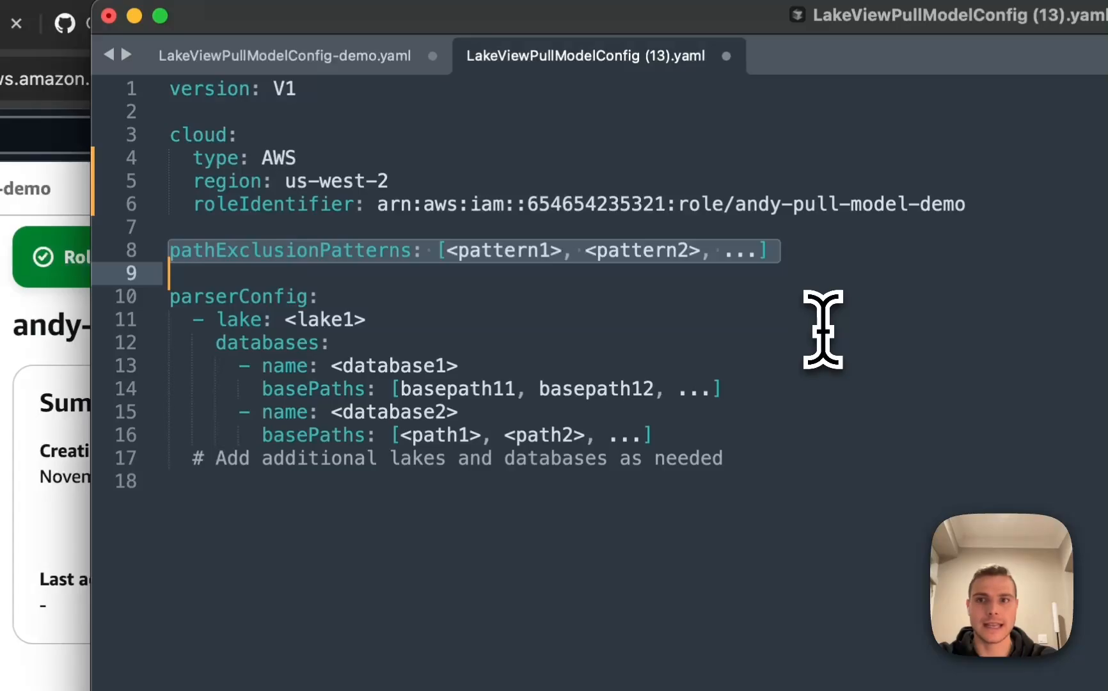
key(BackSpace)
click(502, 317)
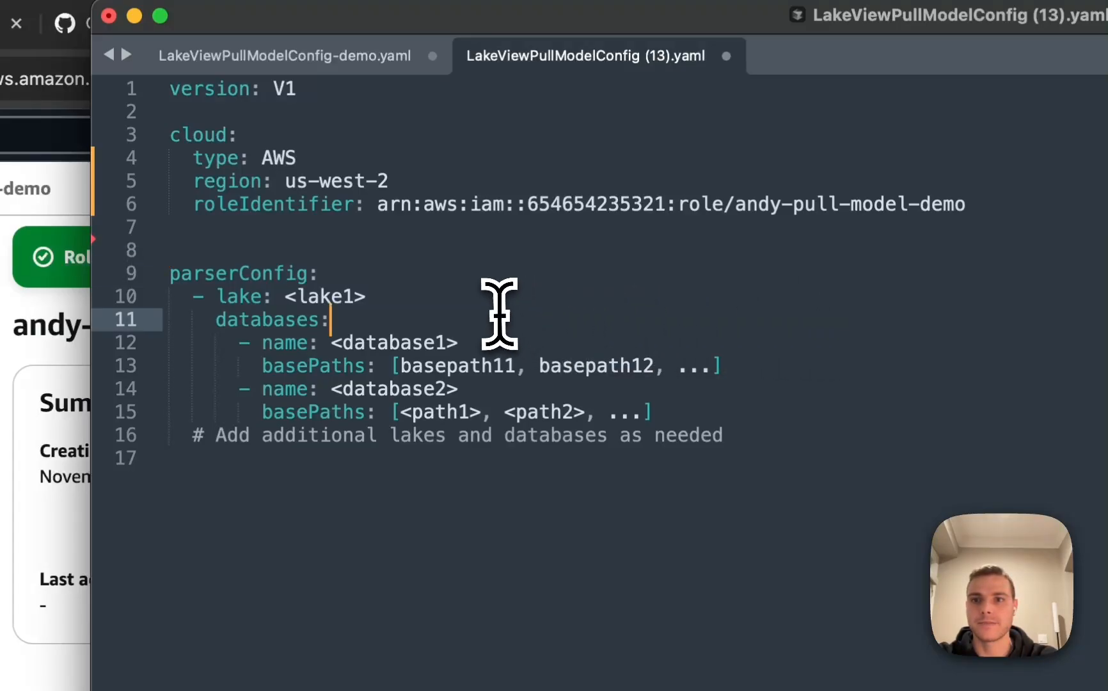
Replace the lake1 and database1 placeholders with names made of pull-demo, the owner's first name, and the endings -lake and -database
drag(285, 296, 365, 296)
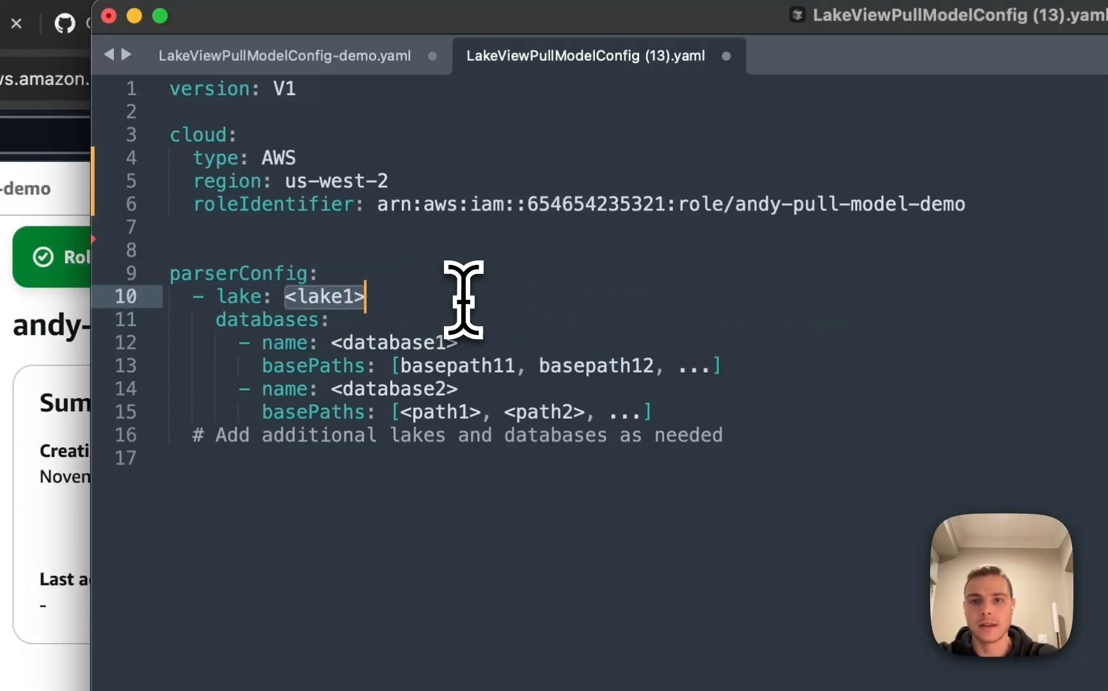
text(pull-demo-andy-)
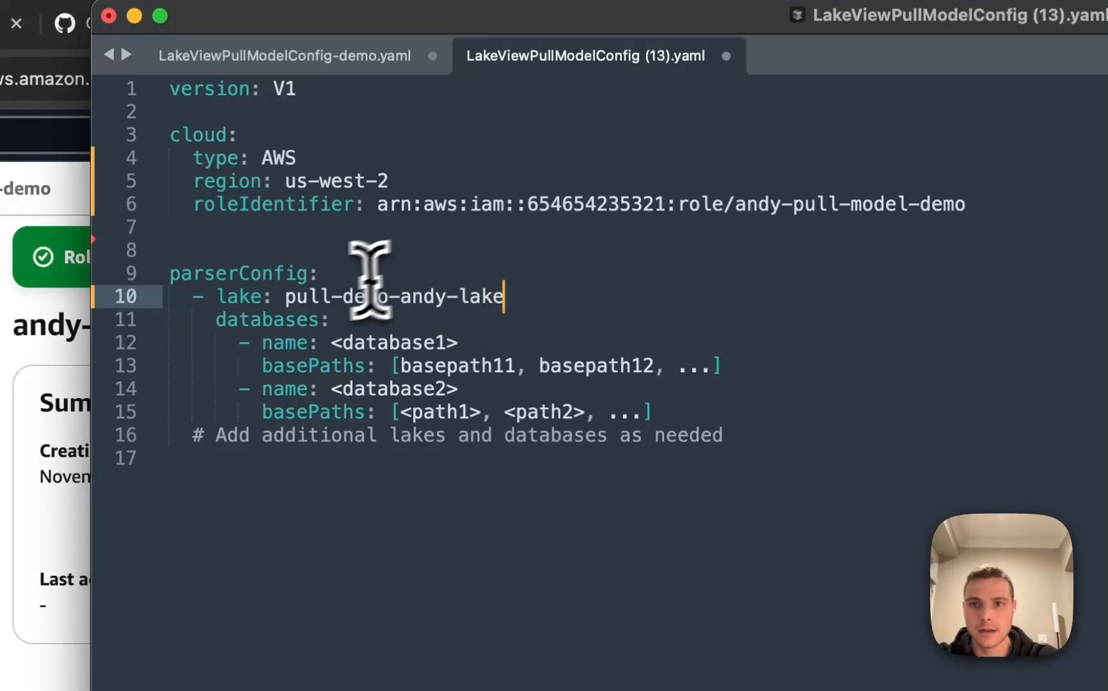
drag(286, 296, 574, 296)
key(super+c)
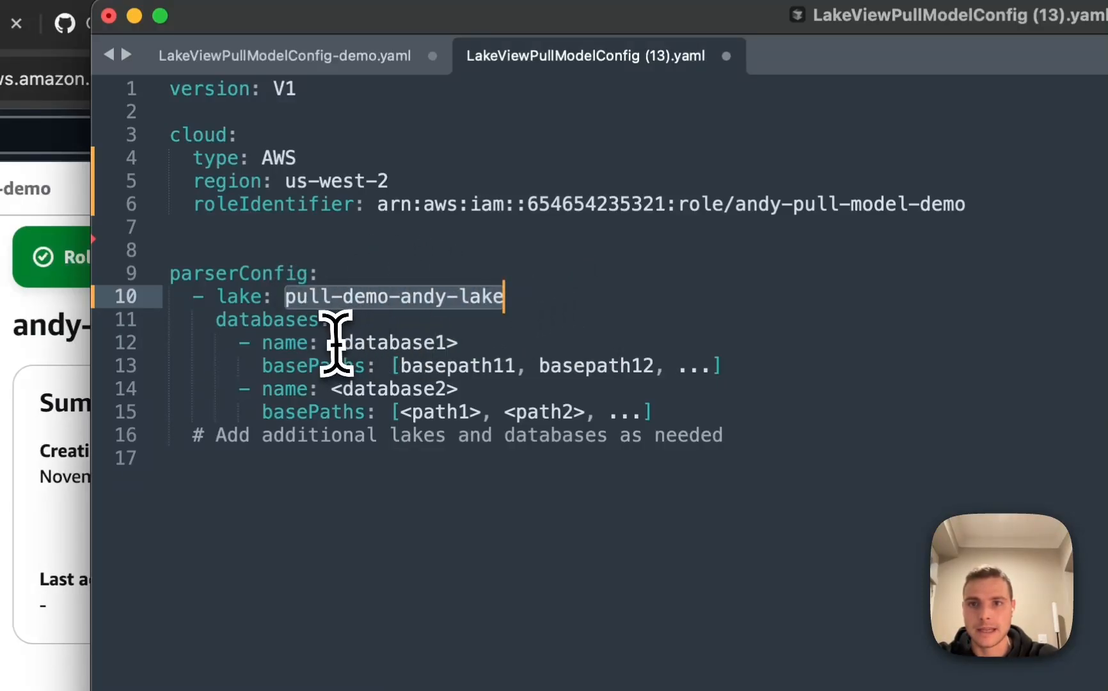
drag(331, 342, 458, 343)
key(super+v)
key(BackSpace)
key(BackSpace)
key(BackSpace)
key(BackSpace)
text(databas)
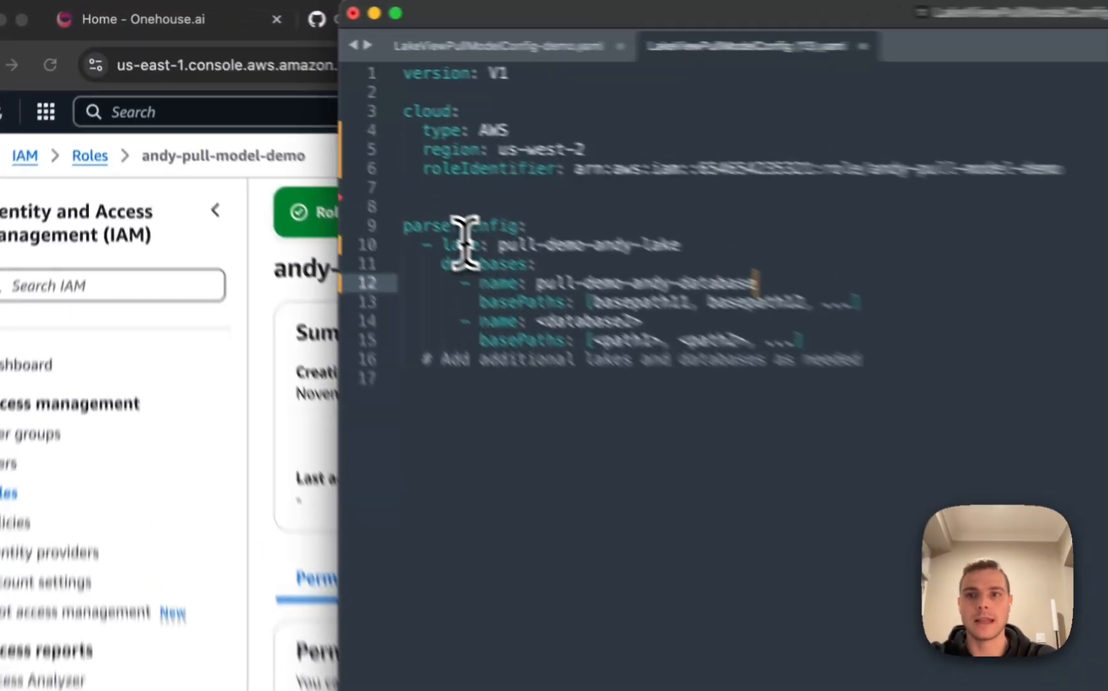
click(321, 149)
click(331, 159)
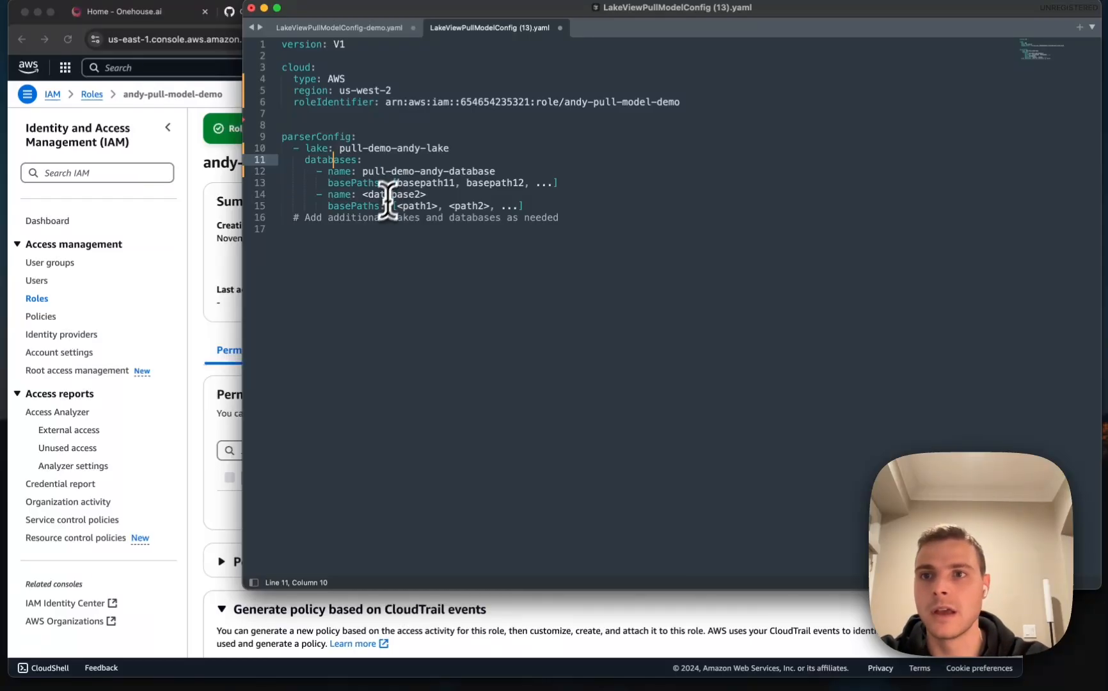
Copy the lakeview-deployment-demo folder's S3 URI and set the first database's basePaths to s3://po-hudi-us-west-2/lakeview-deployment-demo/
click(195, 260)
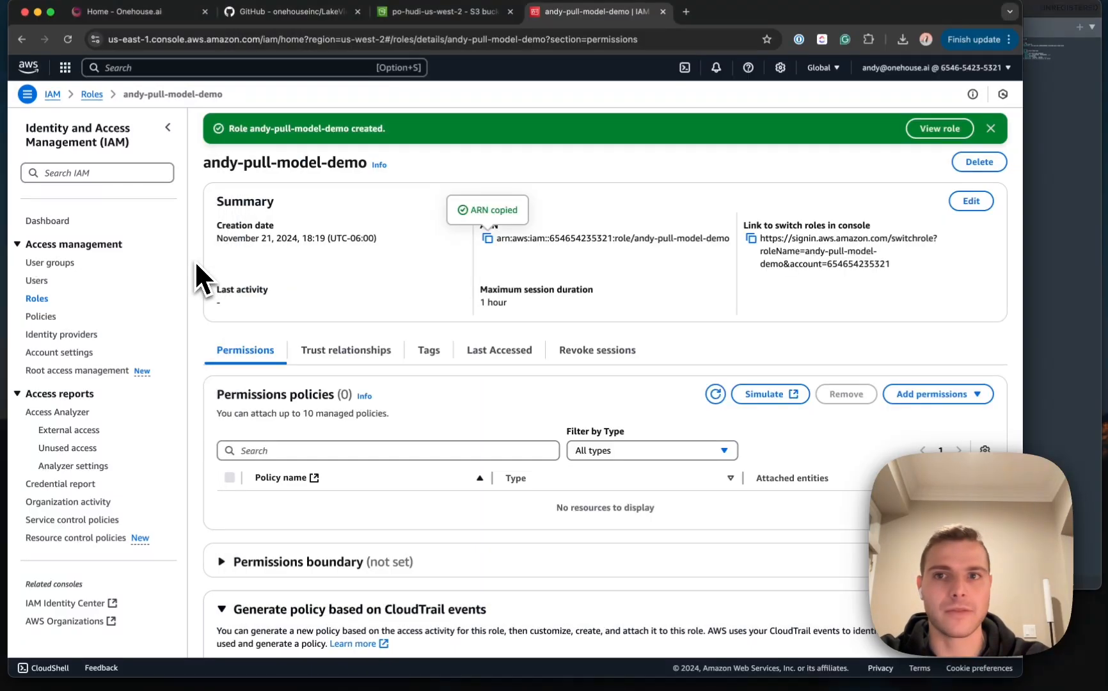
click(454, 15)
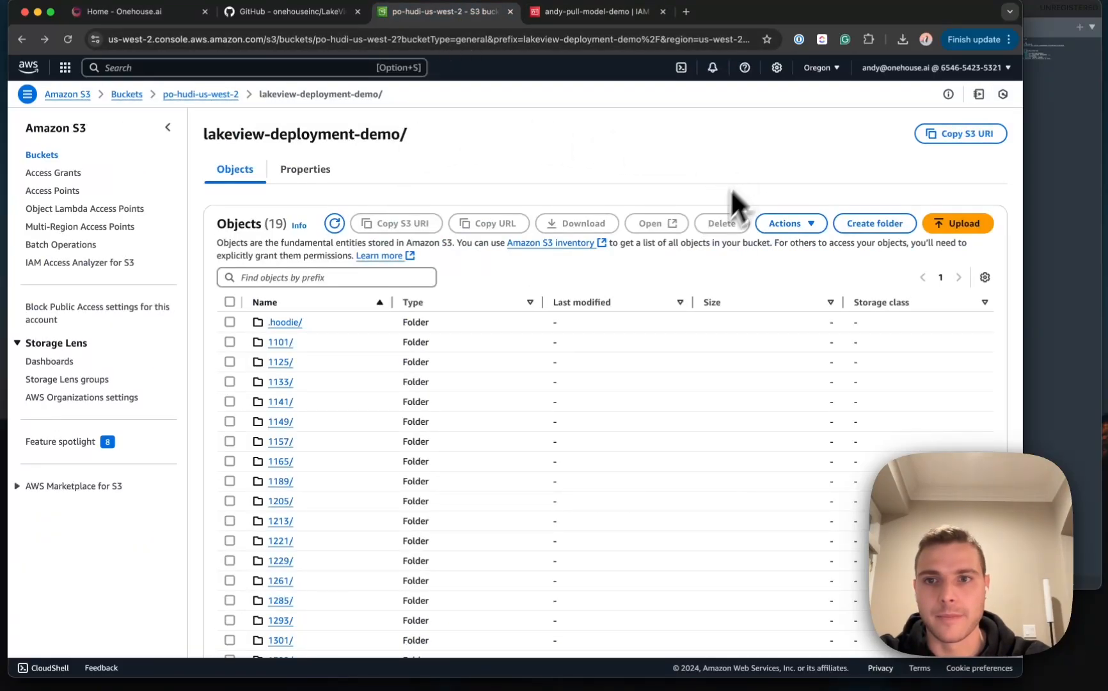
click(979, 136)
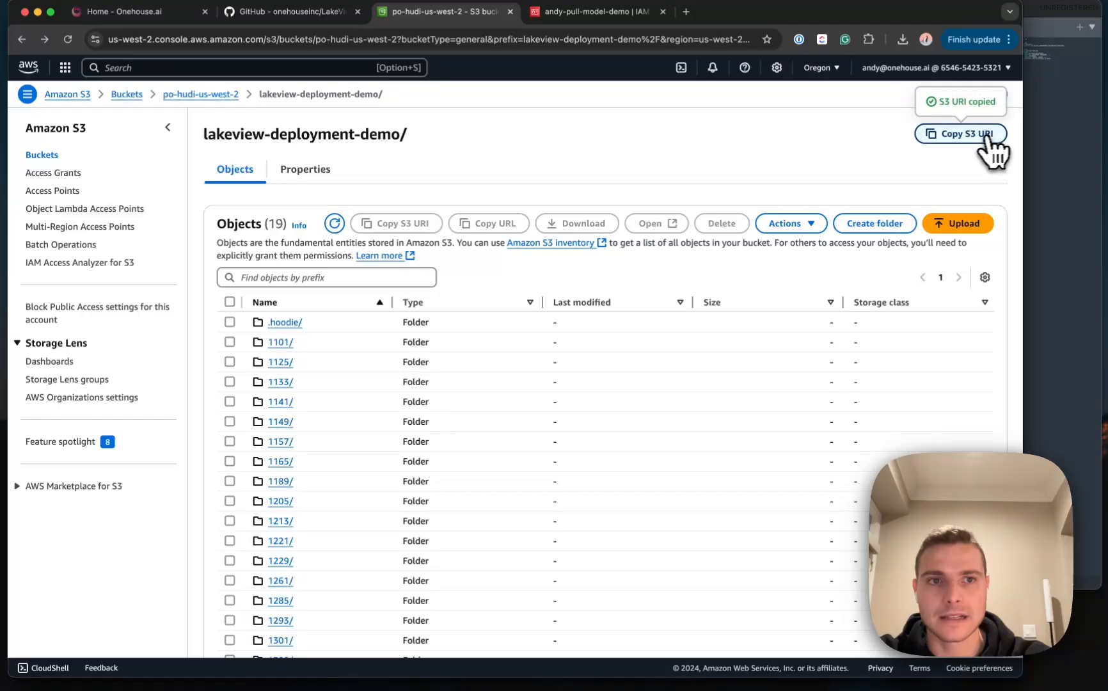
click(1064, 456)
drag(397, 183, 544, 184)
key(super+v)
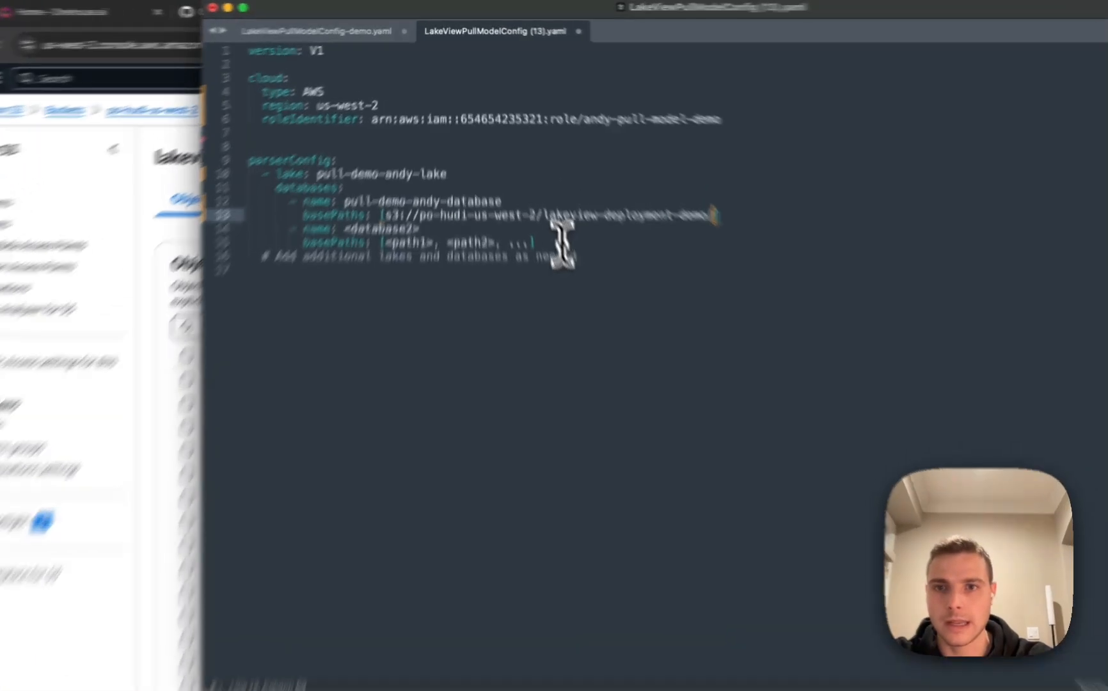
Delete the unused database2 entry with its basePaths line and save the configuration file
click(550, 208)
key(super+shift+Left)
key(super+shift+Left)
key(shift+Up)
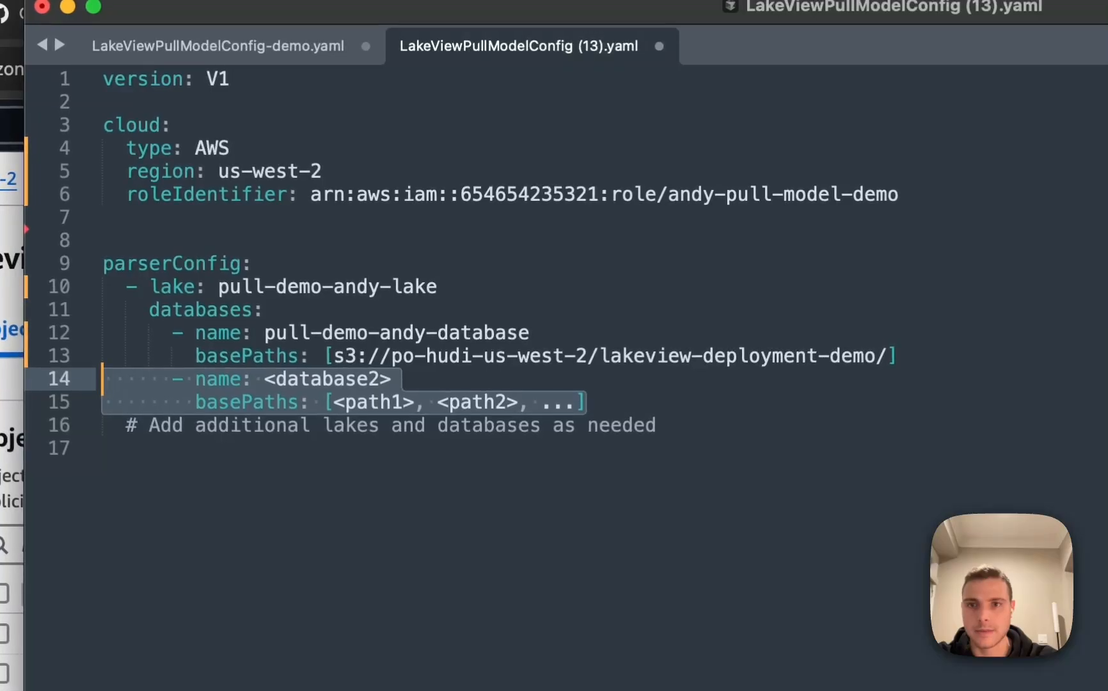
key(BackSpace)
key(BackSpace)
click(482, 194)
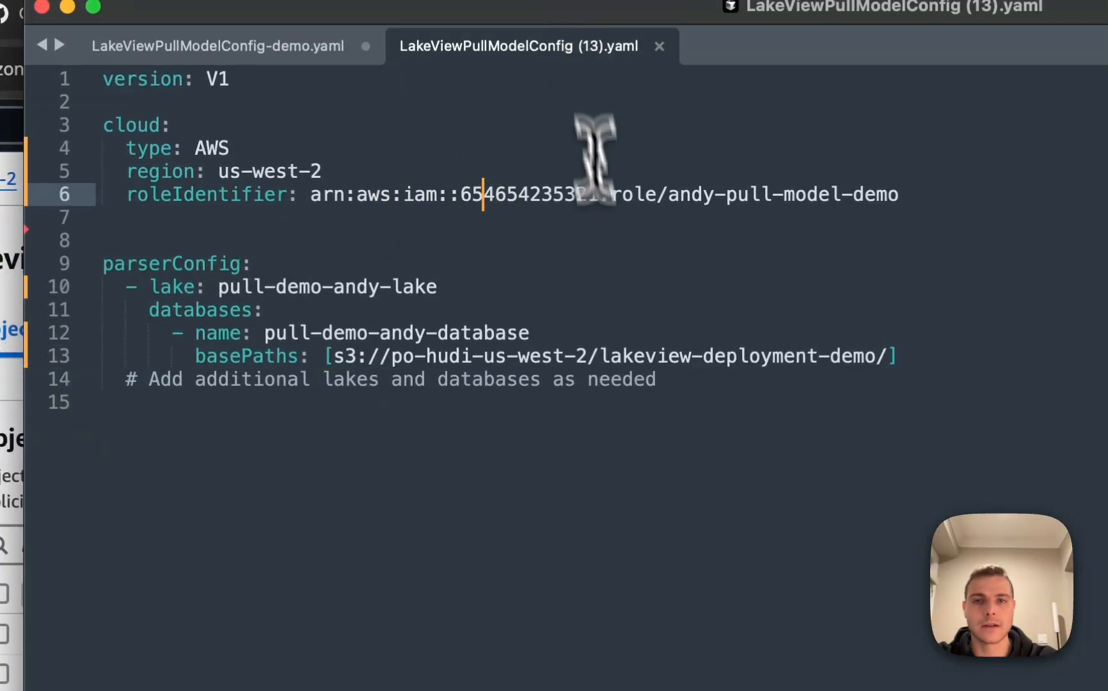
Upload the filled-in LakeViewPullModelConfig (13).yaml under the Pull Model option on the Onehouse home page and close the upload dialog
click(135, 557)
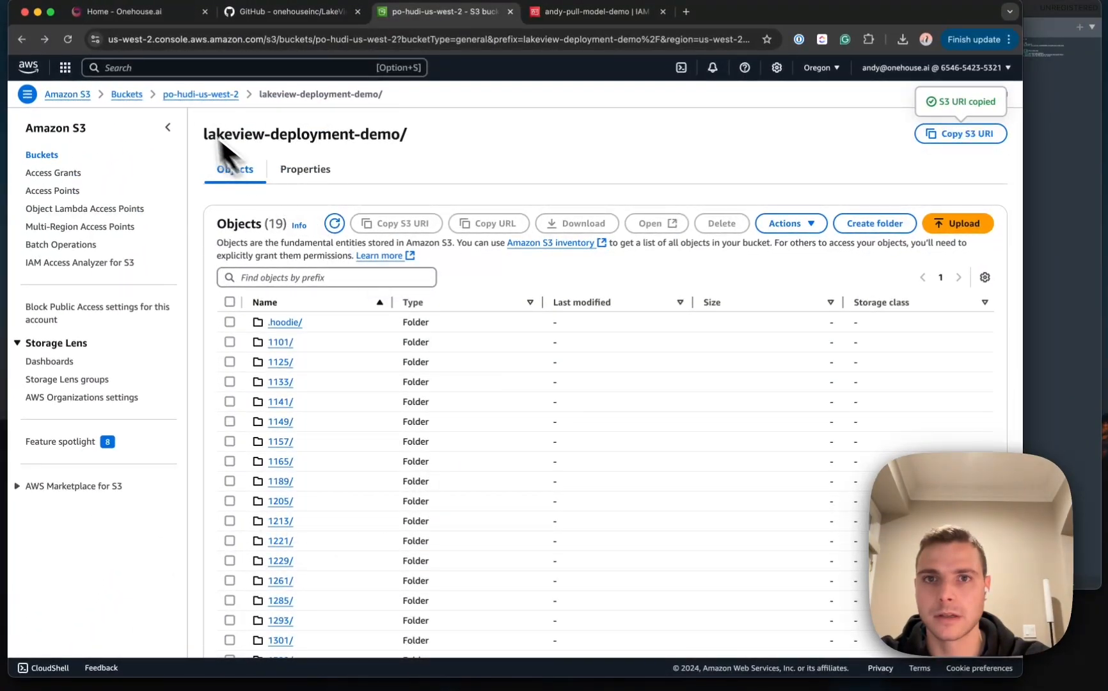
click(138, 13)
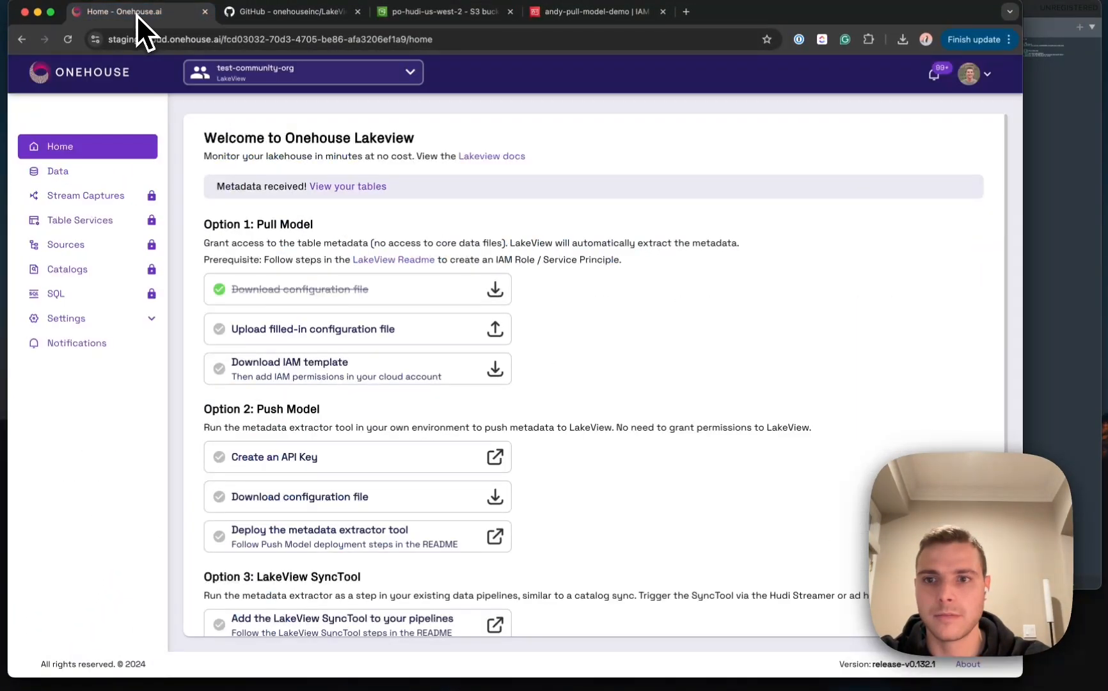
click(407, 335)
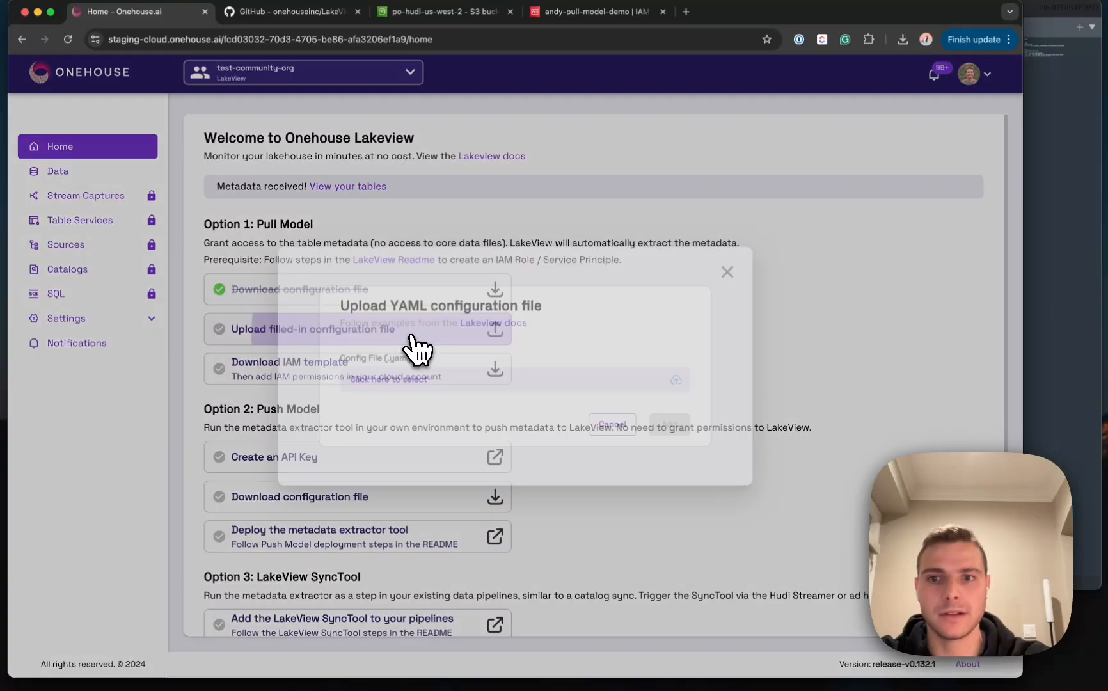
click(440, 381)
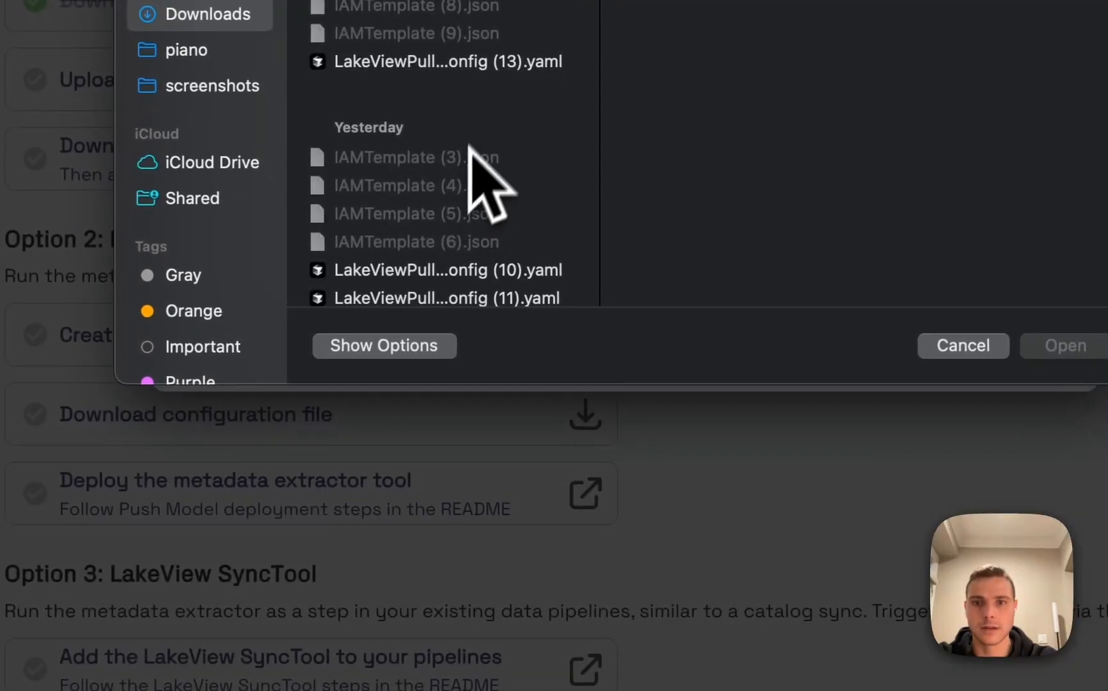
click(495, 64)
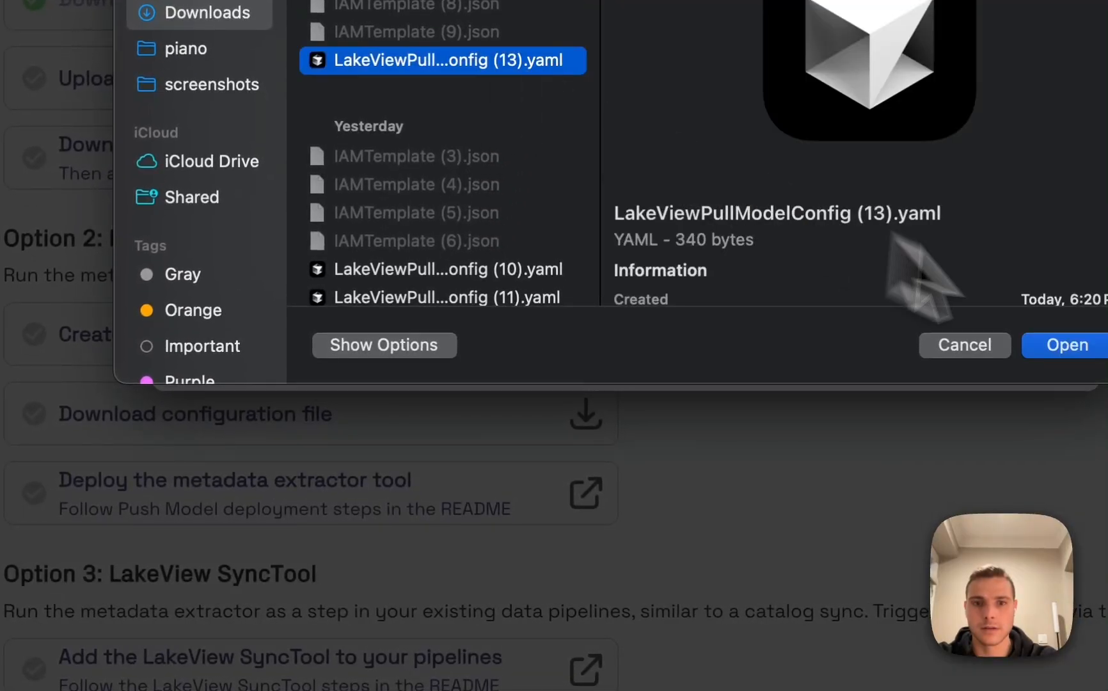
click(1090, 346)
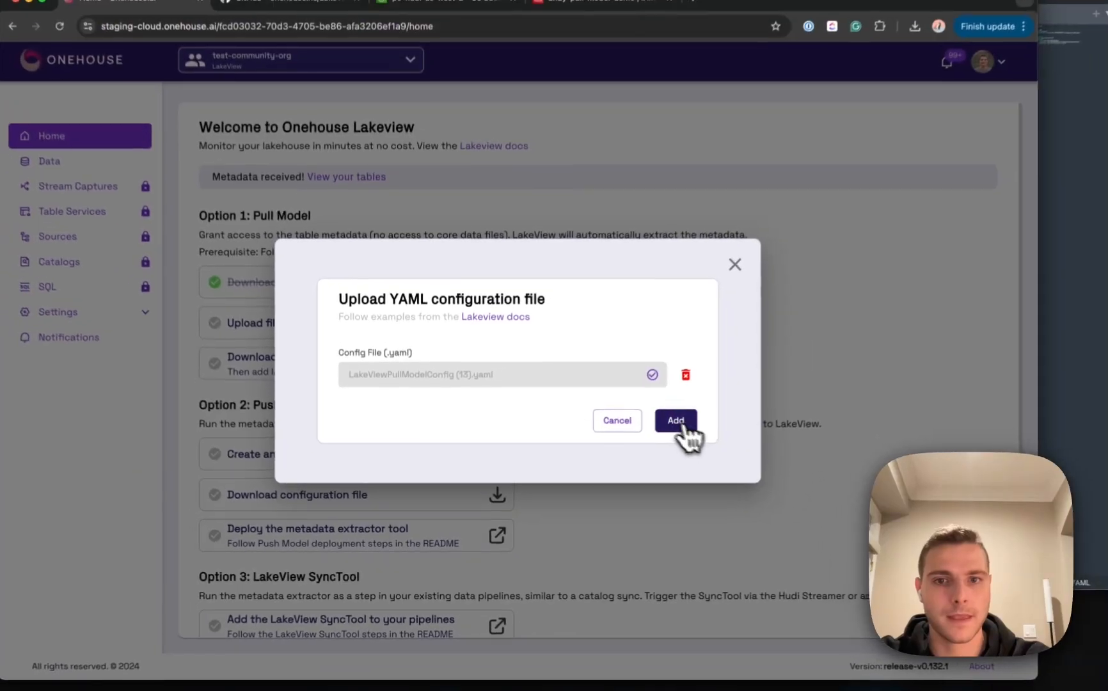
click(669, 424)
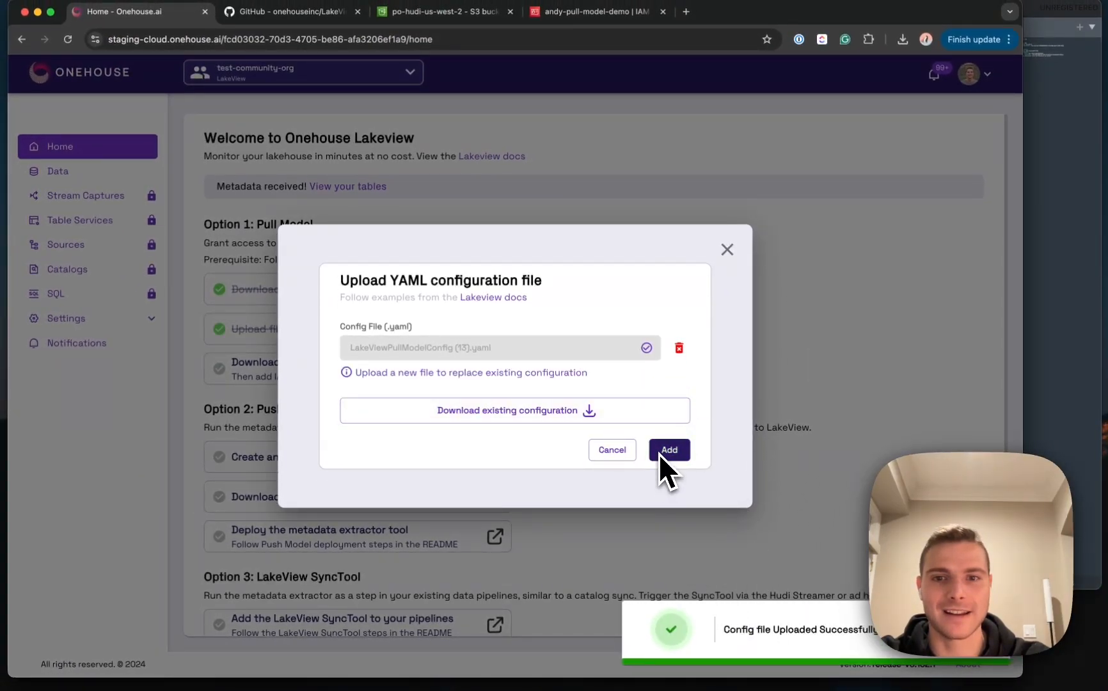
click(727, 249)
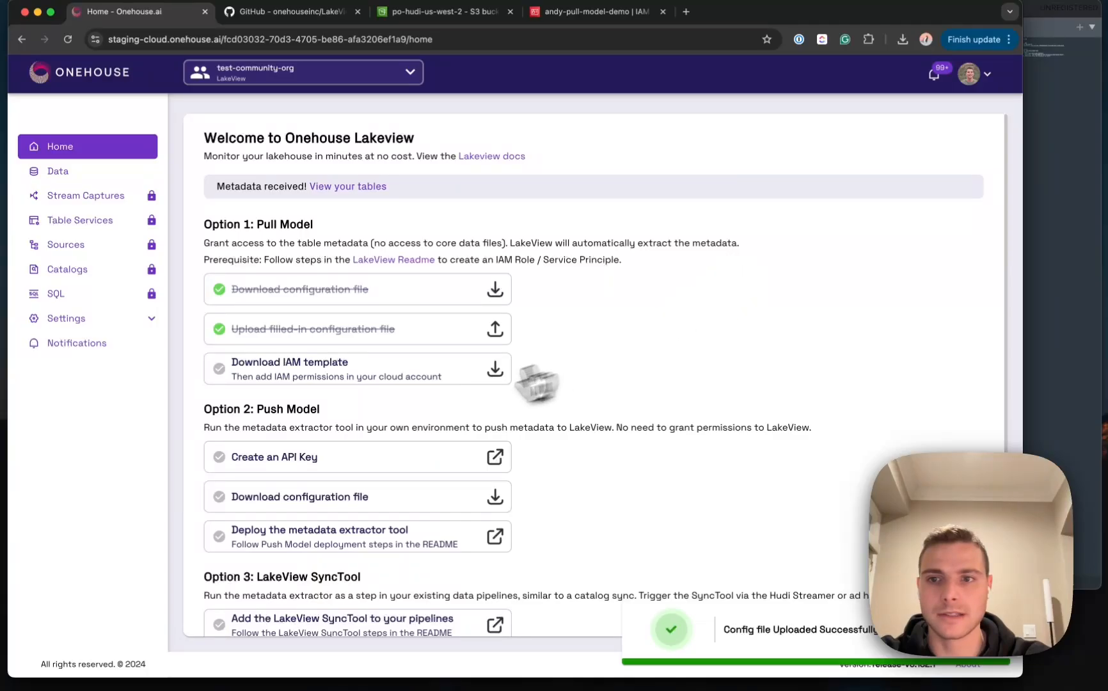
Download the IAM template from the Pull Model option and open IAMTemplate (10).json in the text editor
click(374, 363)
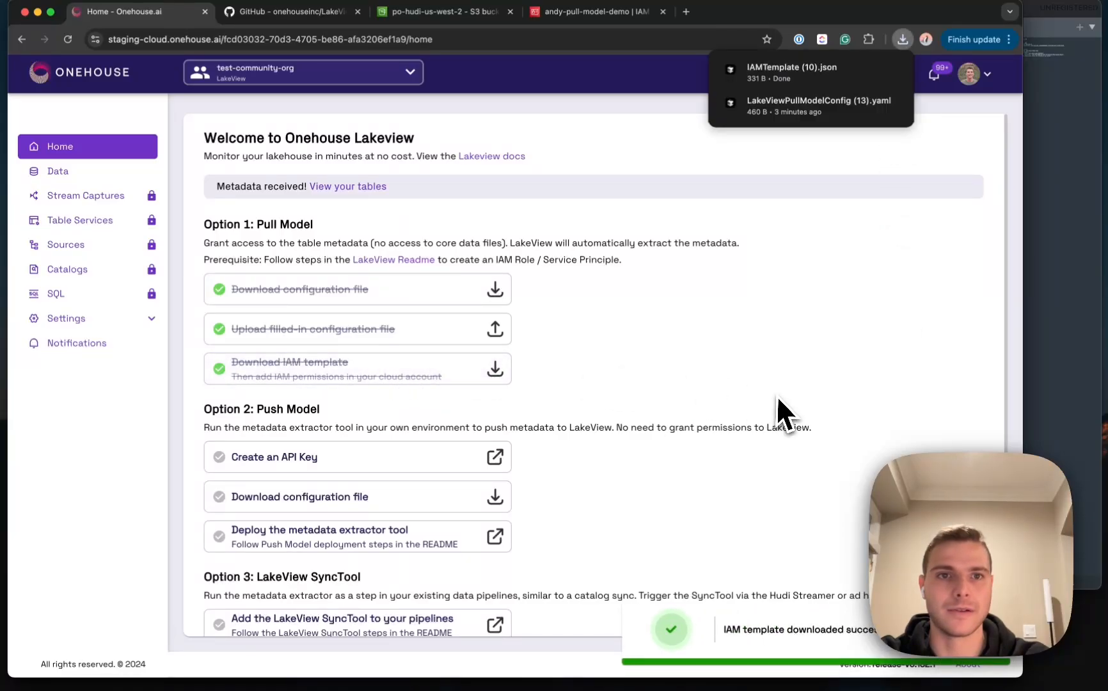
click(1046, 454)
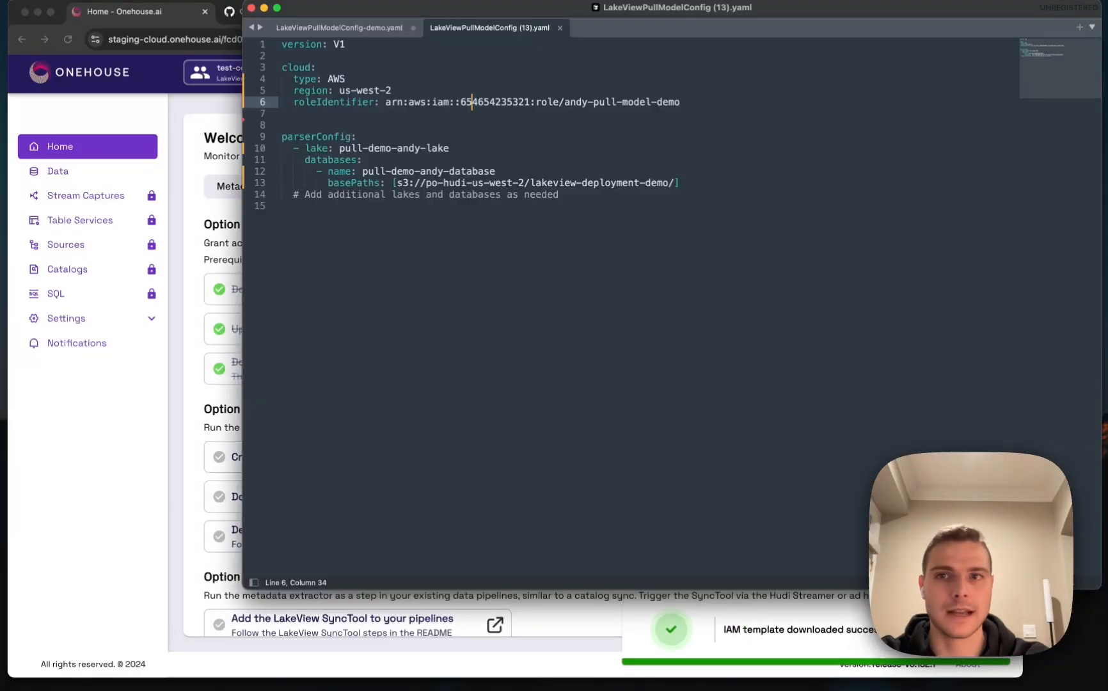
click(121, 2)
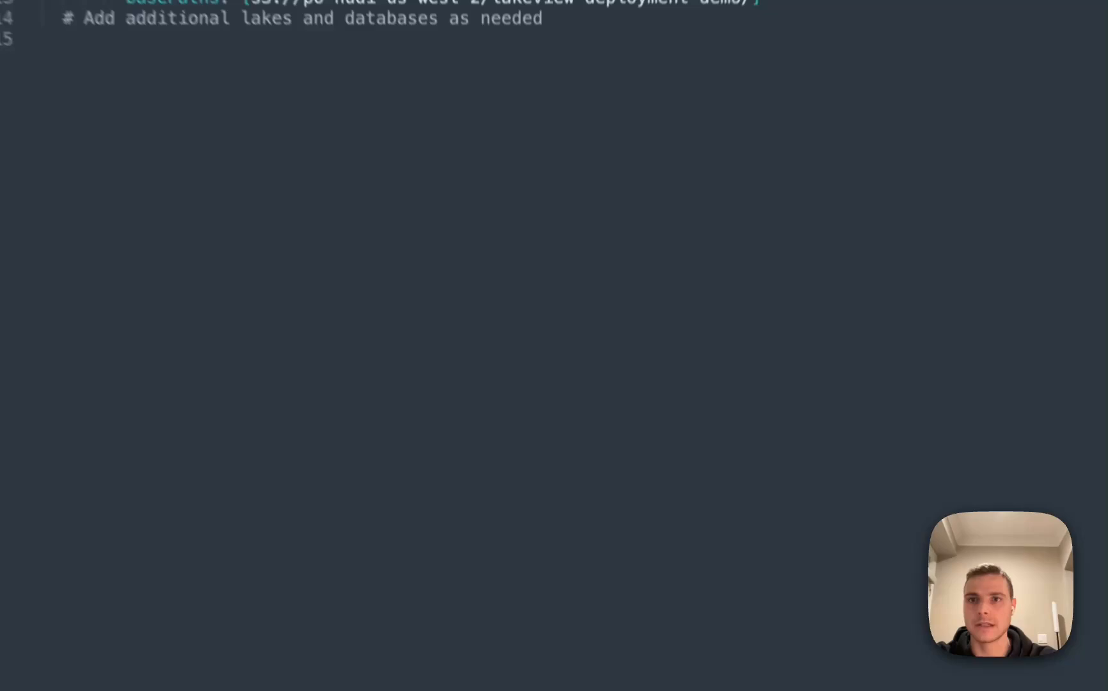
click(113, 23)
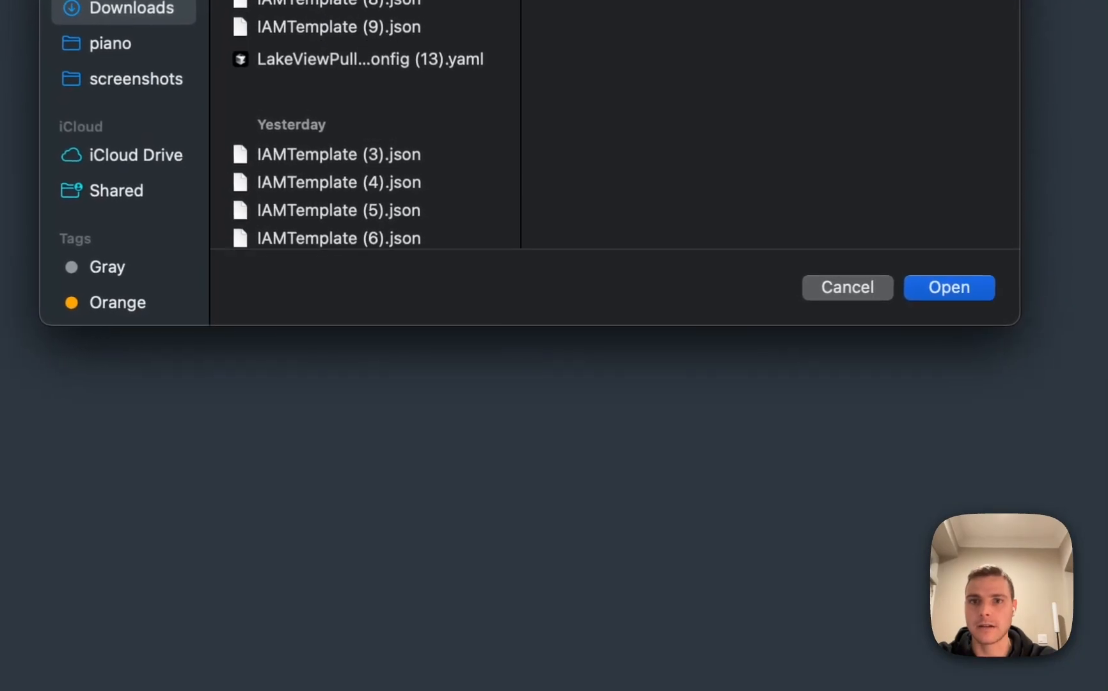
double_click(398, 52)
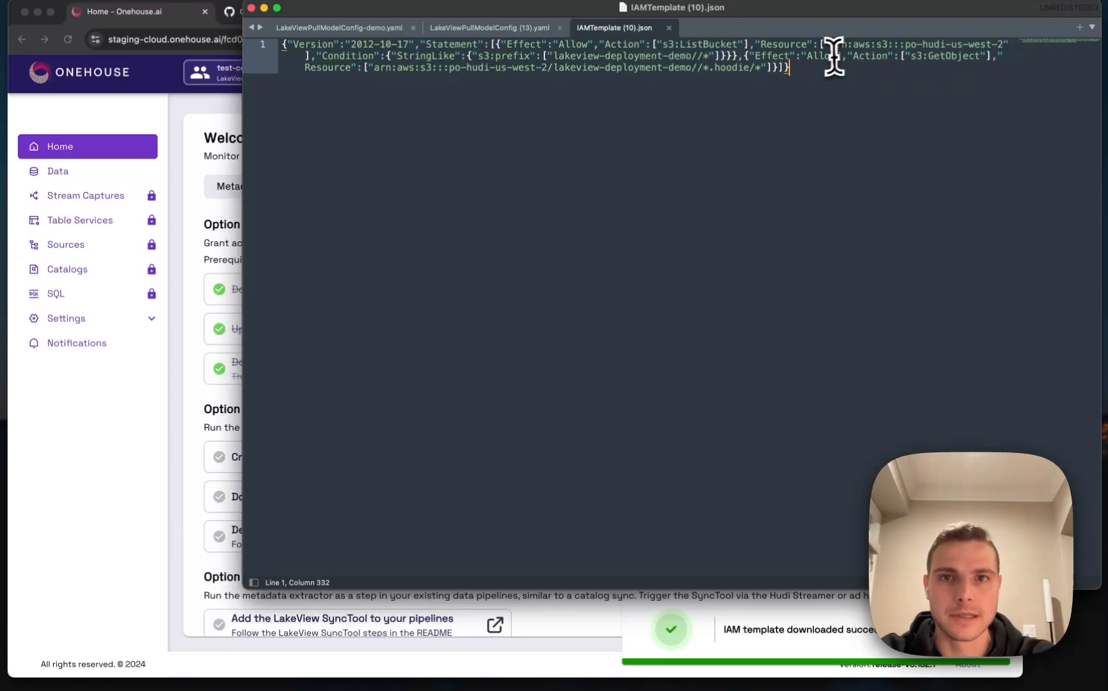
Review the template's ListBucket and GetObject actions and its *.hoodie/* resource path, and copy the entire policy JSON
double_click(706, 49)
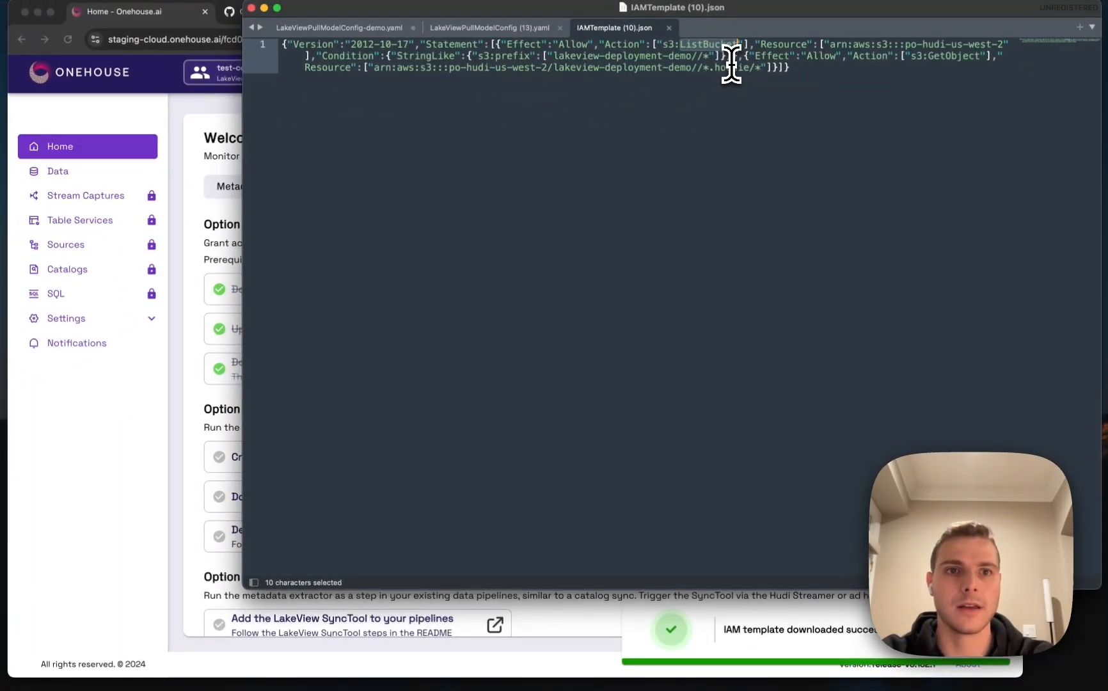
double_click(954, 56)
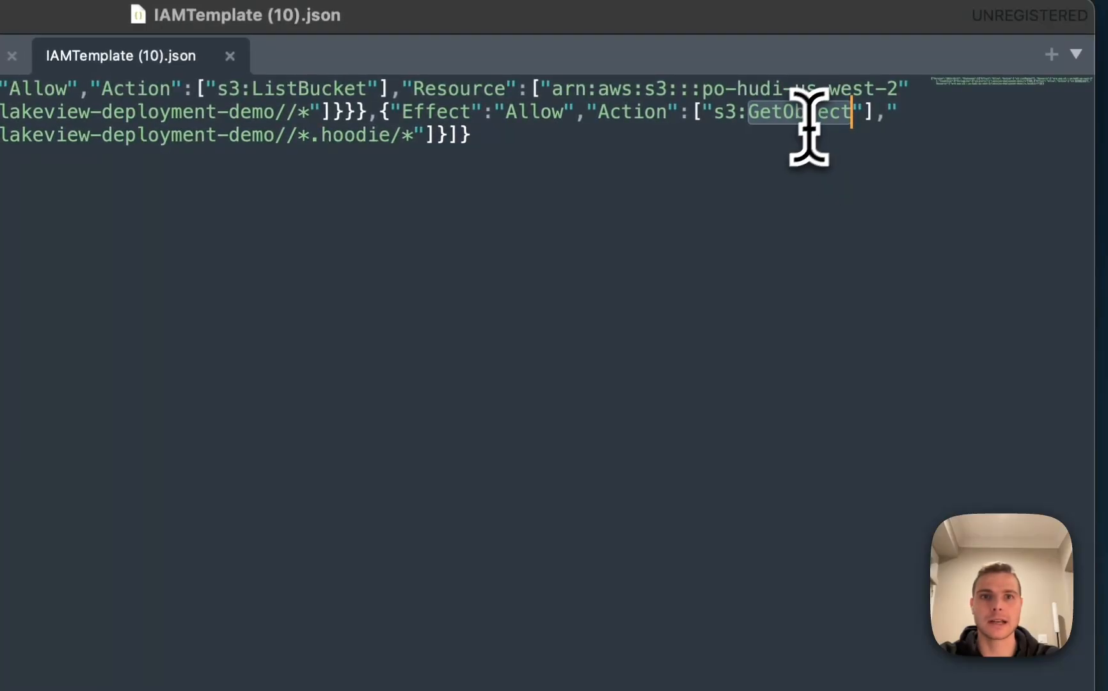
drag(299, 135, 424, 137)
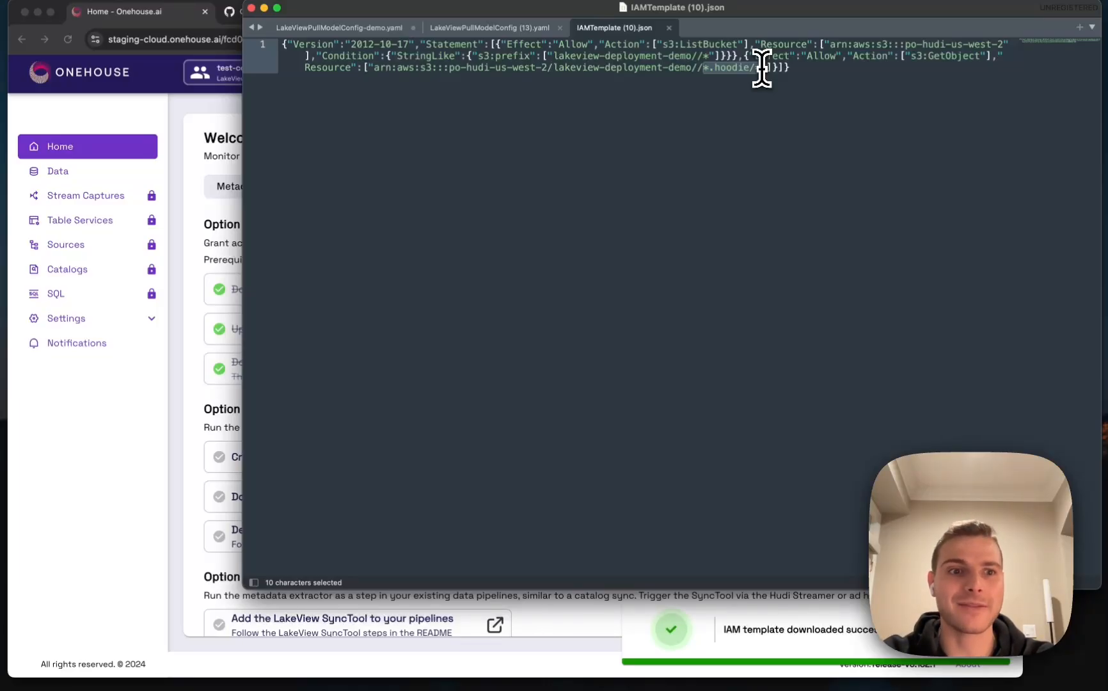
click(809, 70)
drag(813, 70, 251, 29)
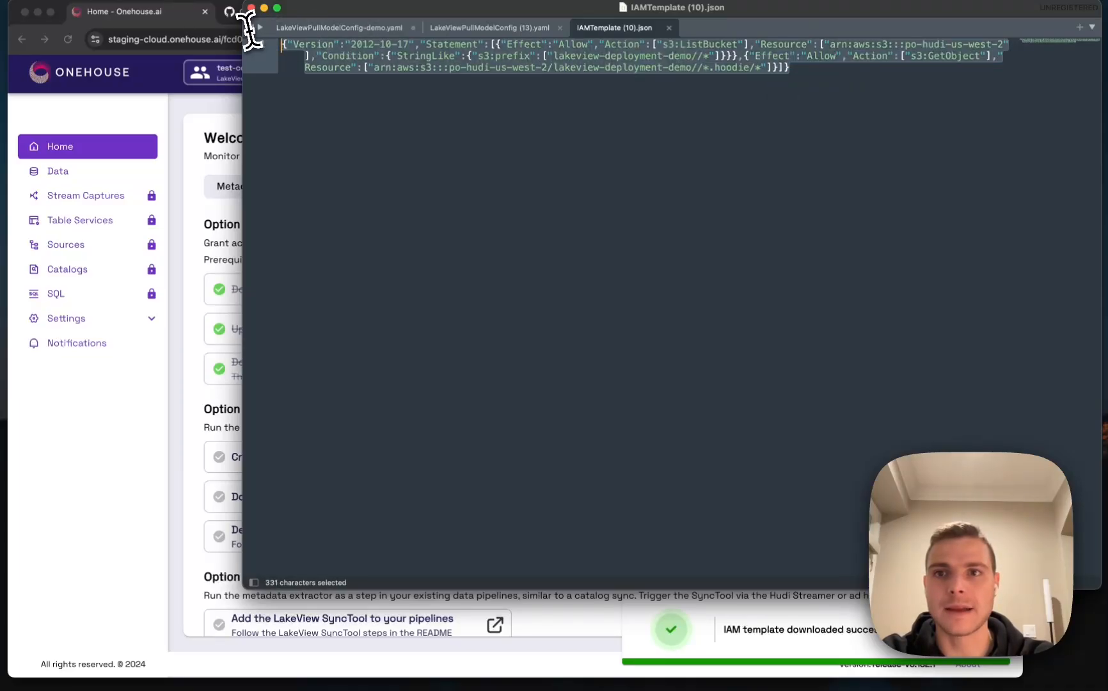
key(super+c)
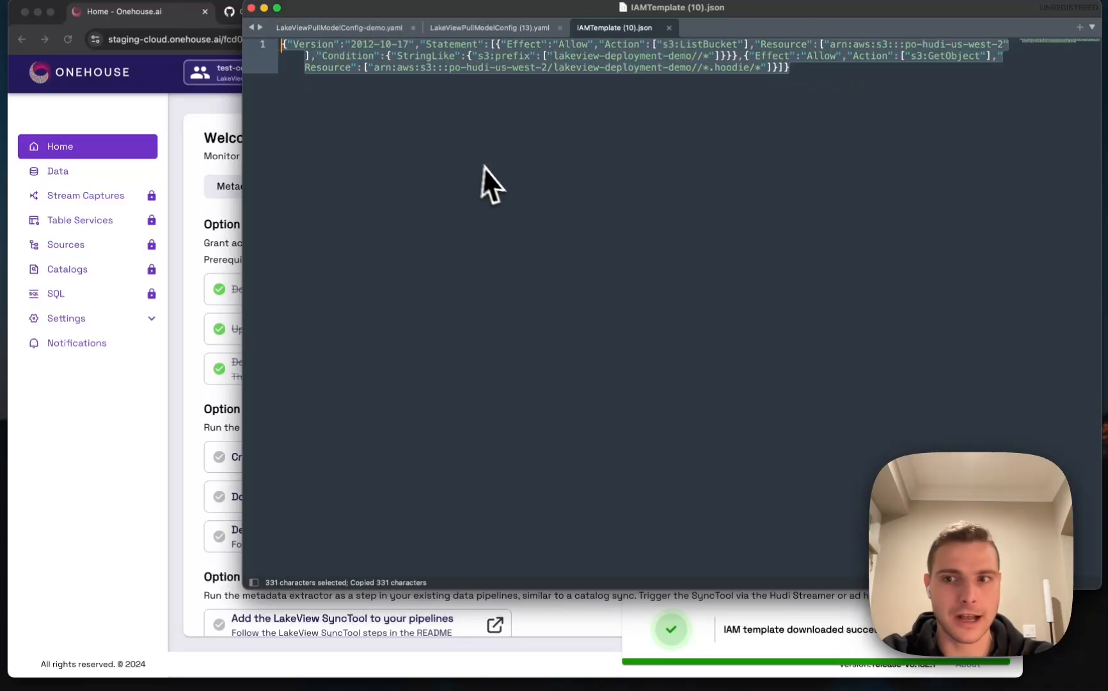
Look up the AWS instructions under Apply IAM Role in the LakeView README on GitHub and highlight them
click(167, 377)
click(311, 13)
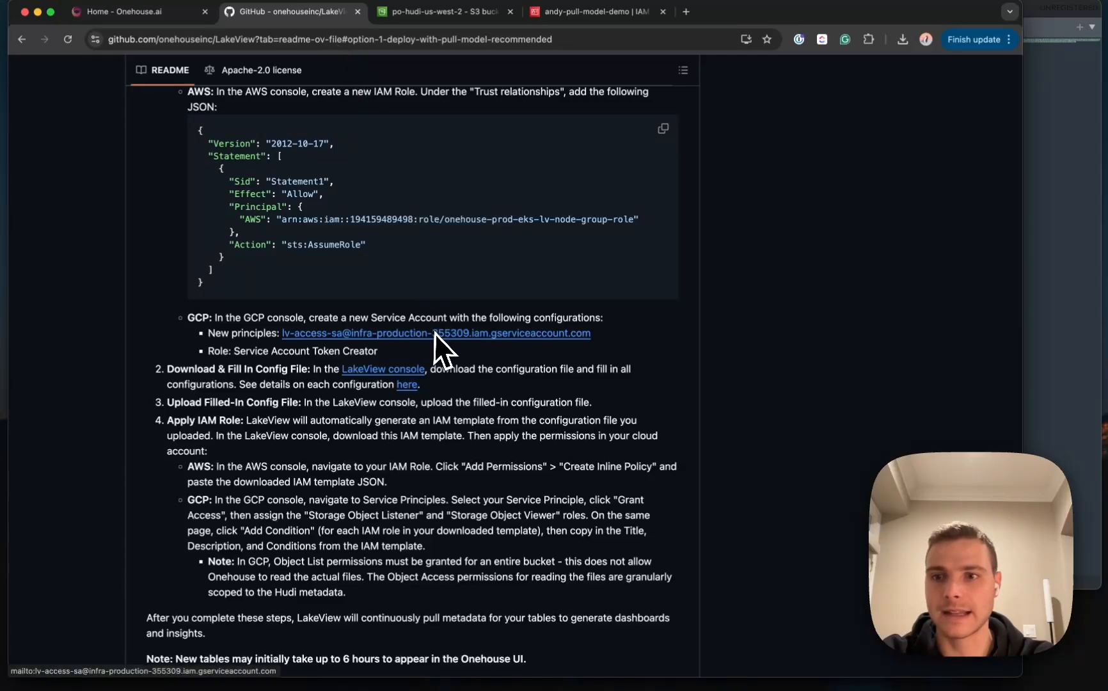
scroll(434, 333, down, 1)
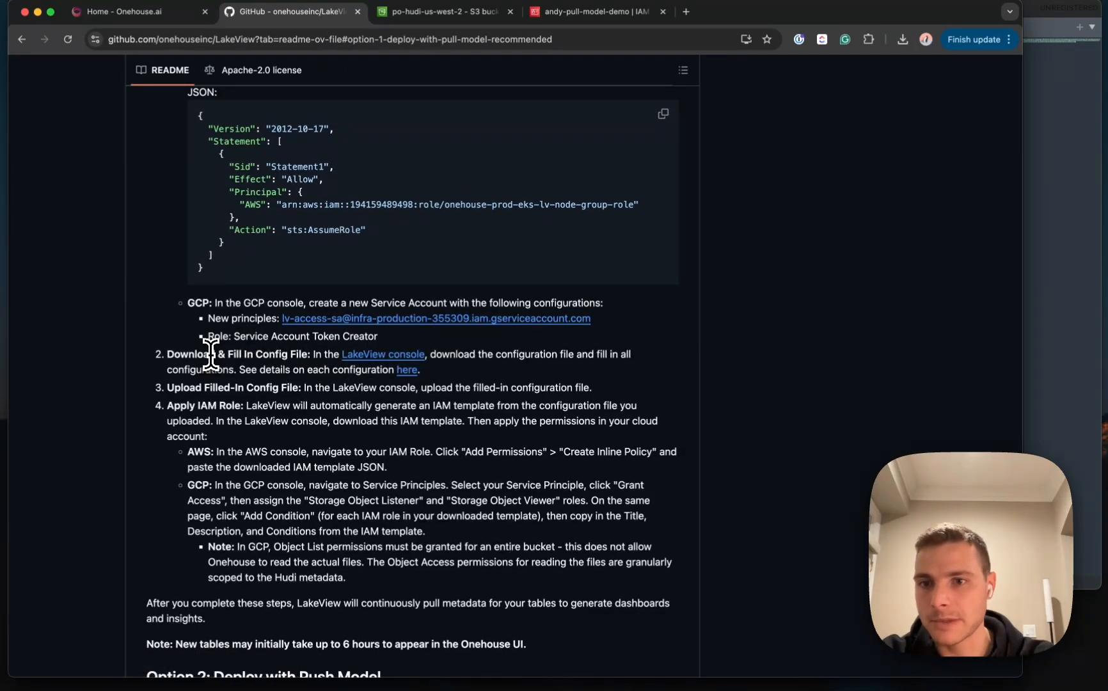
scroll(214, 384, down, 2)
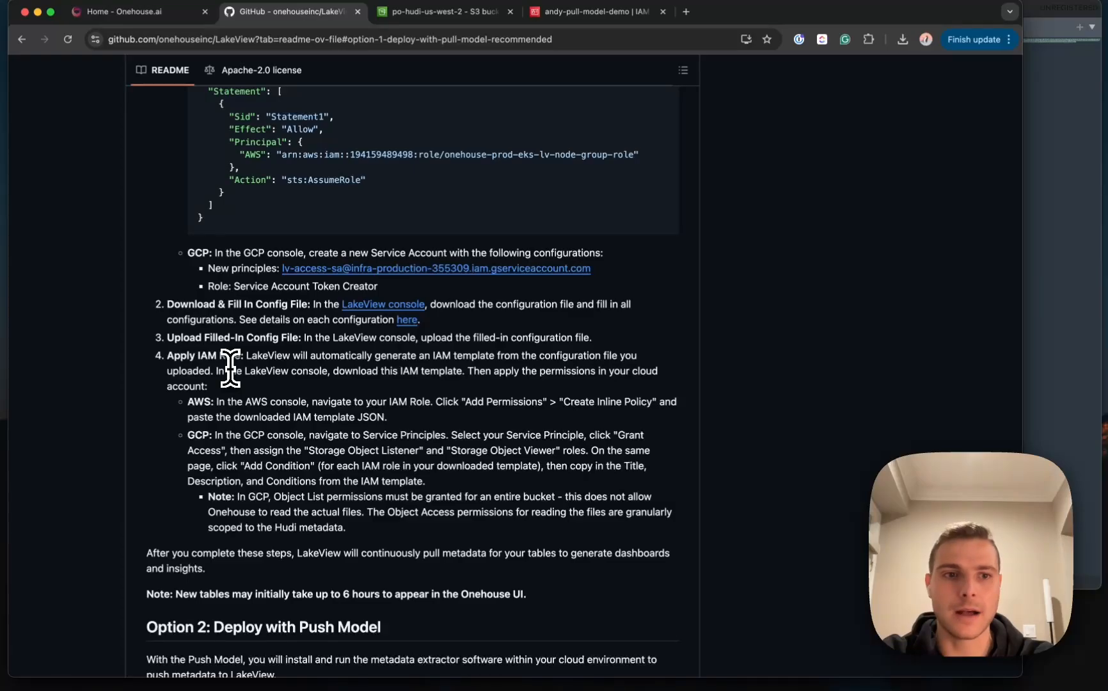
triple_click(284, 412)
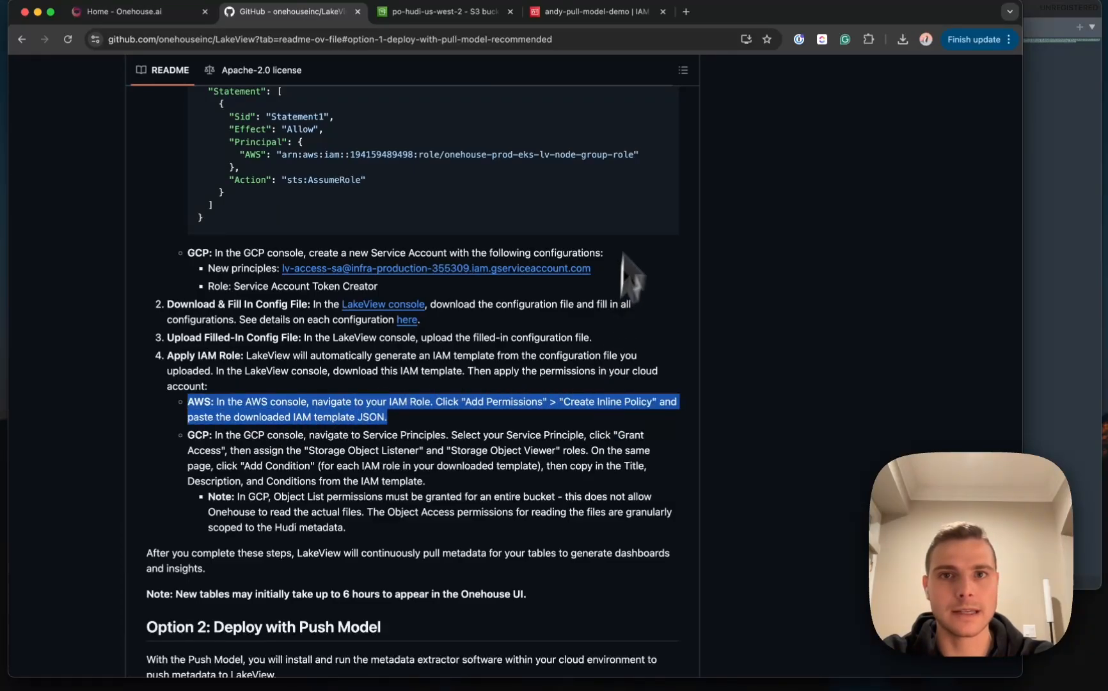
Switch to the pull model demo role in the AWS IAM console and start an inline policy in the JSON editor
click(598, 13)
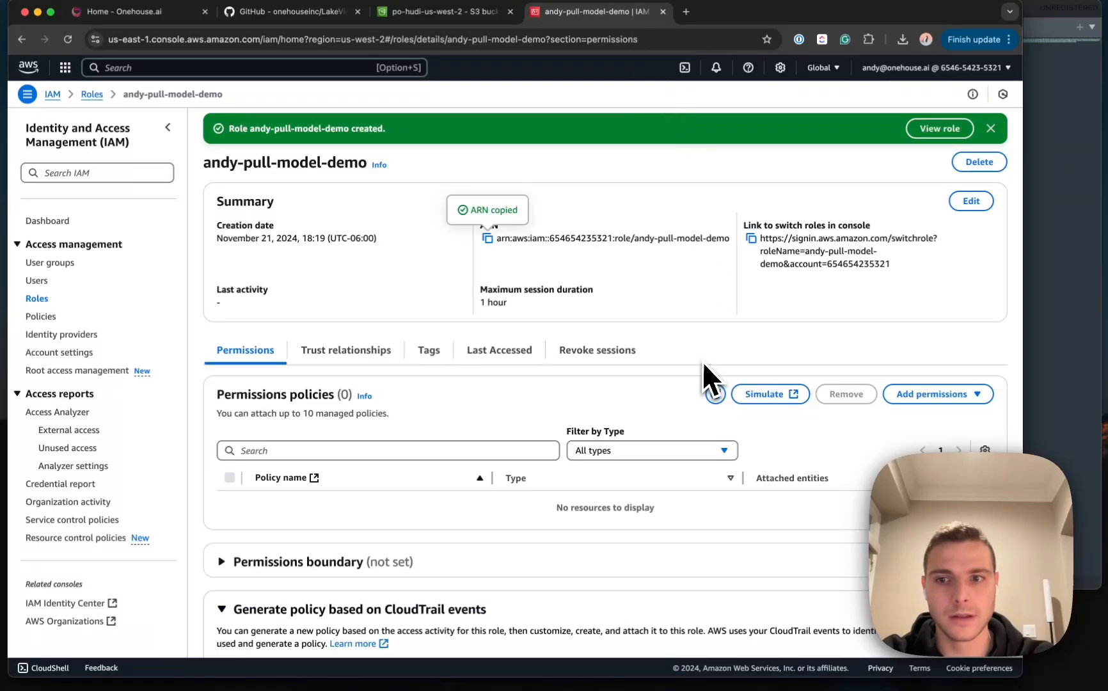
scroll(617, 392, down, 1)
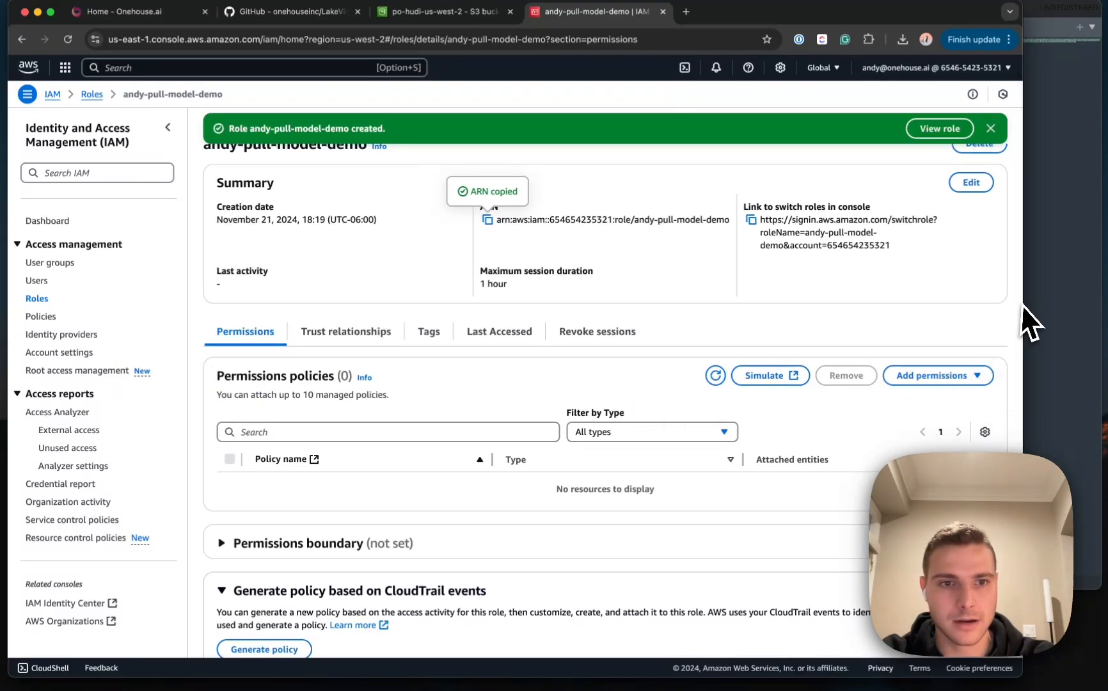
click(978, 376)
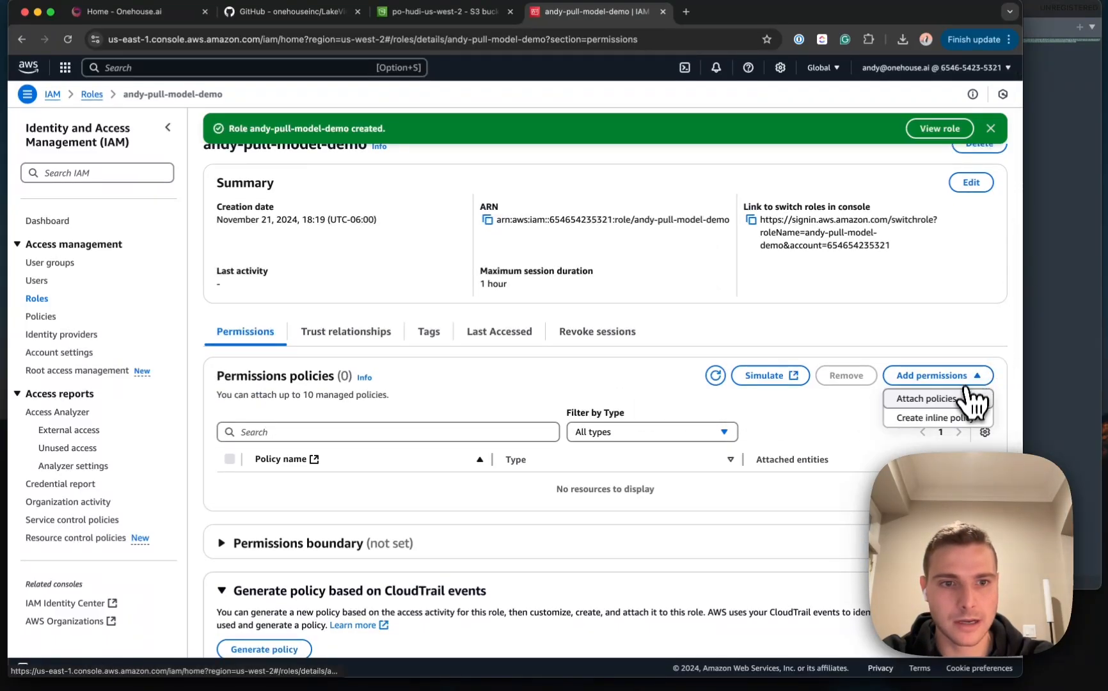
click(959, 417)
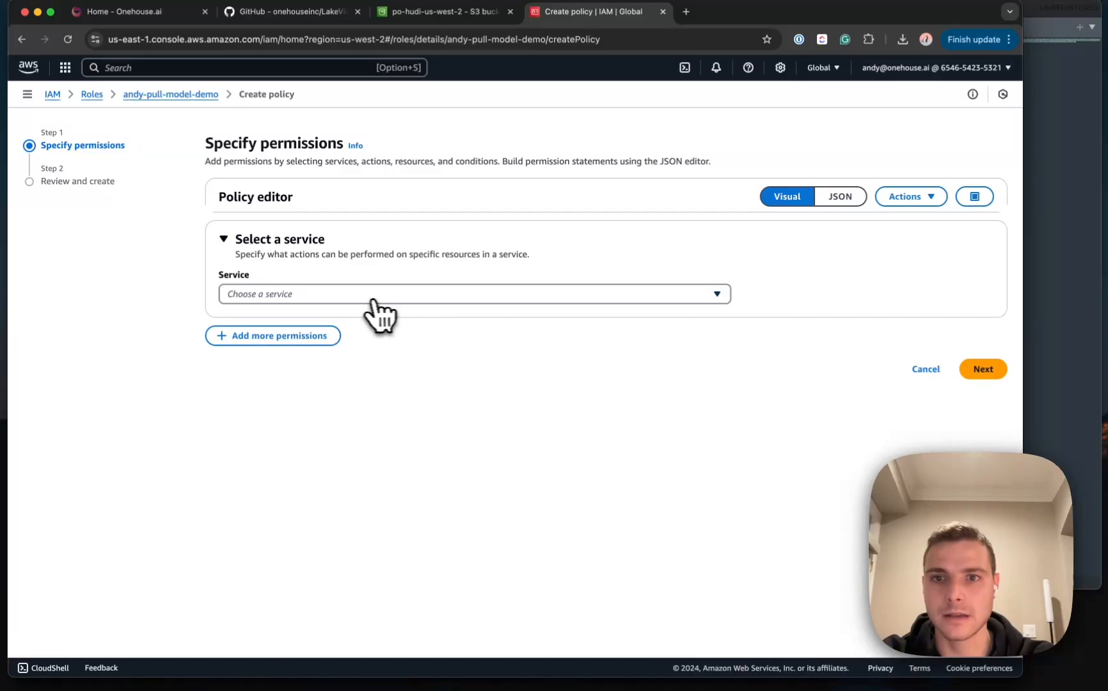
click(835, 198)
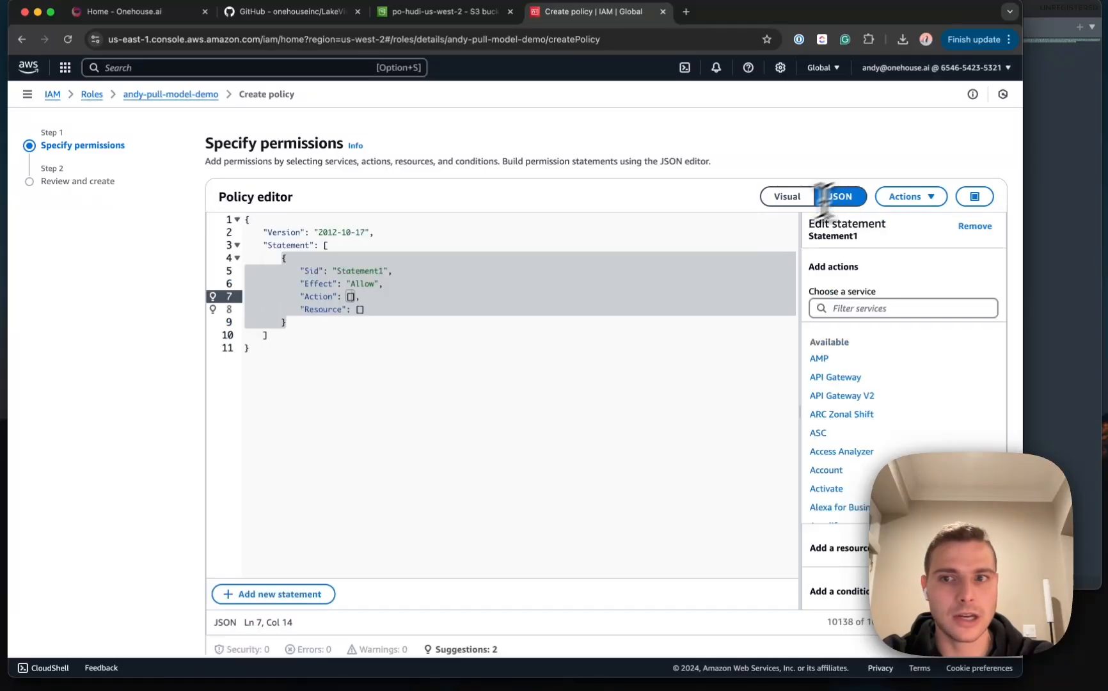
Replace the default policy statement with the copied IAM template JSON
click(396, 376)
key(super+a)
key(BackSpace)
key(super+v)
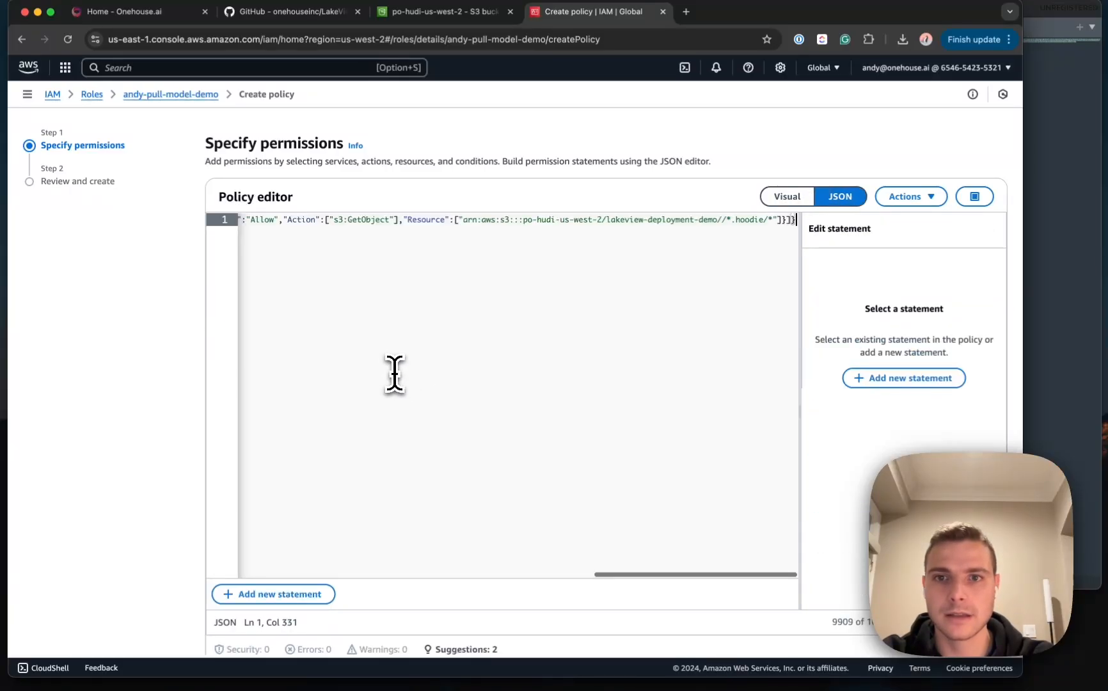
Continue to the policy review, name the policy with the owner's first name followed by -demo-pull-policy, and create it
scroll(556, 151, down, 2)
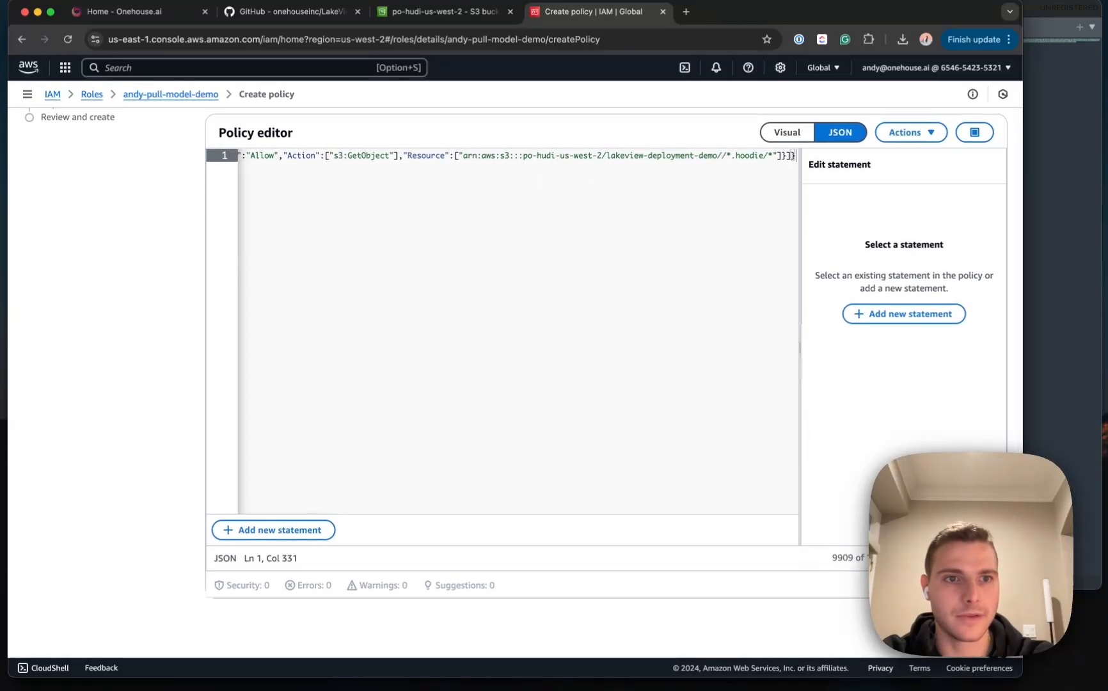
click(466, 247)
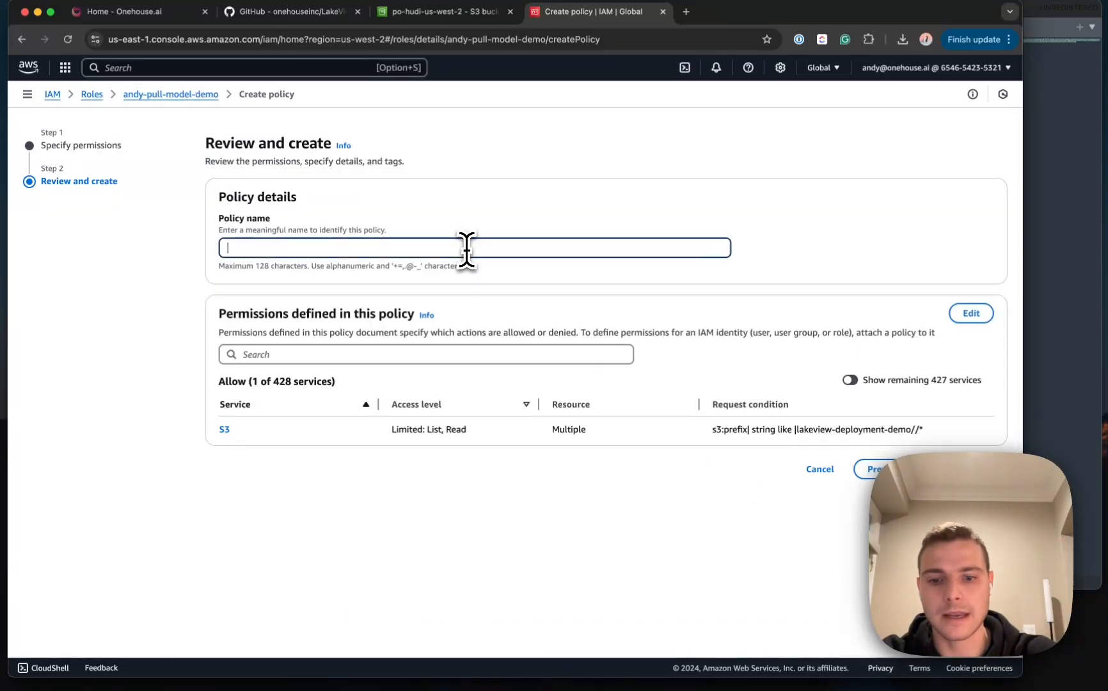
text(andy-demo-pull-policy)
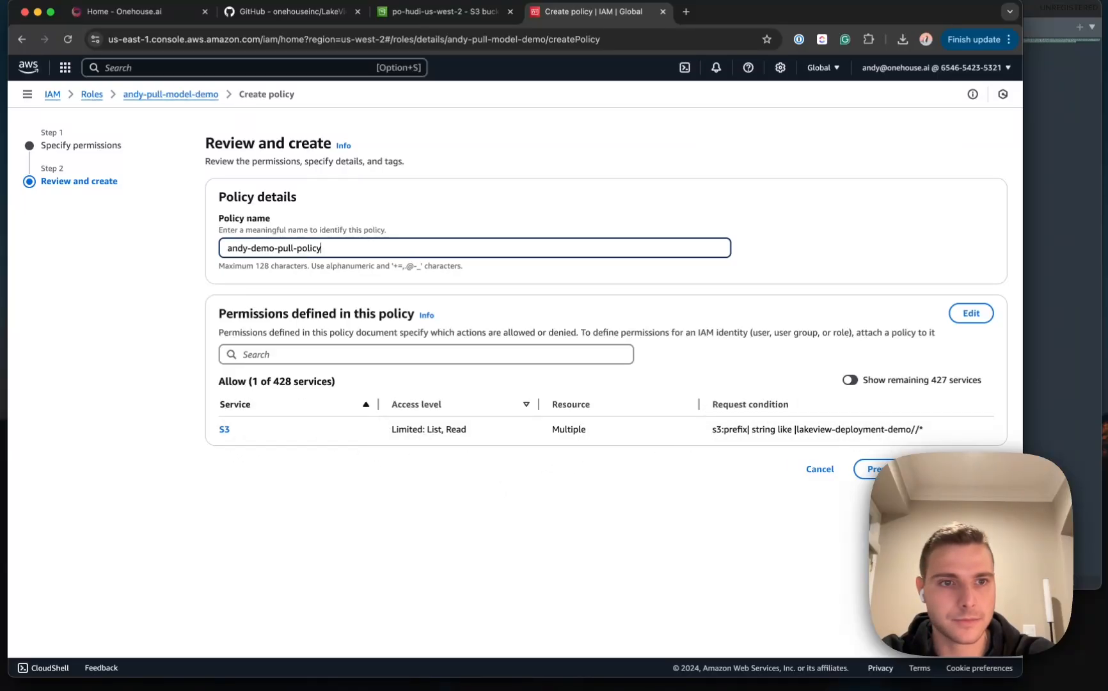
click(964, 469)
scroll(964, 469, down, 1)
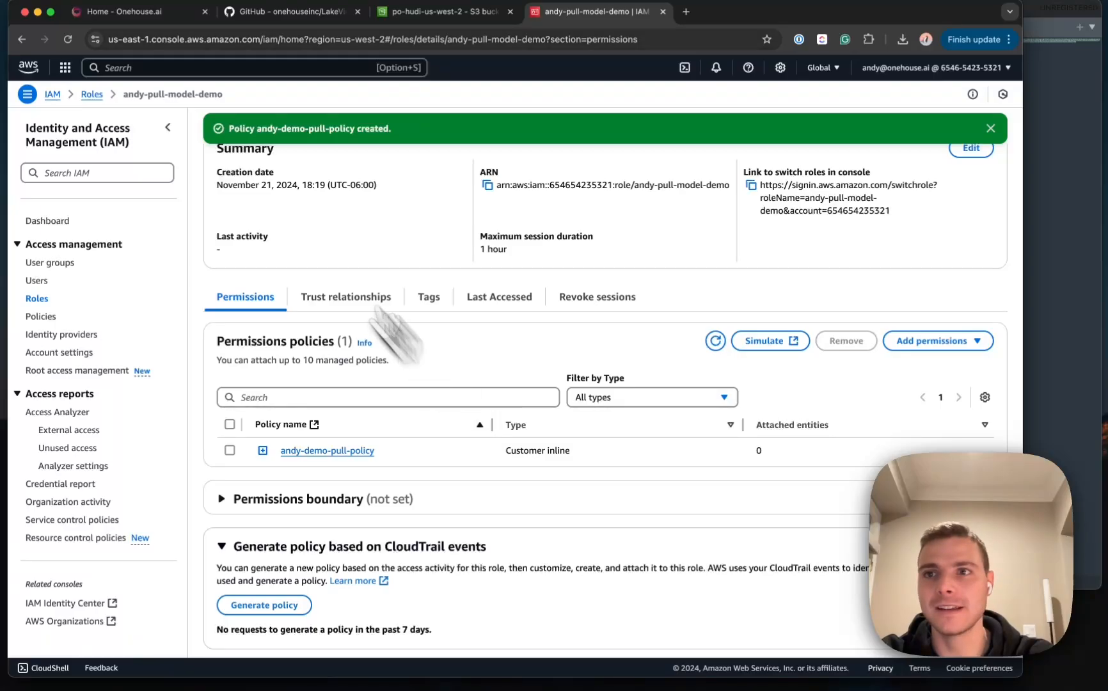
Return to the Onehouse home page and highlight the metadata status banner above the Pull Model option
click(152, 18)
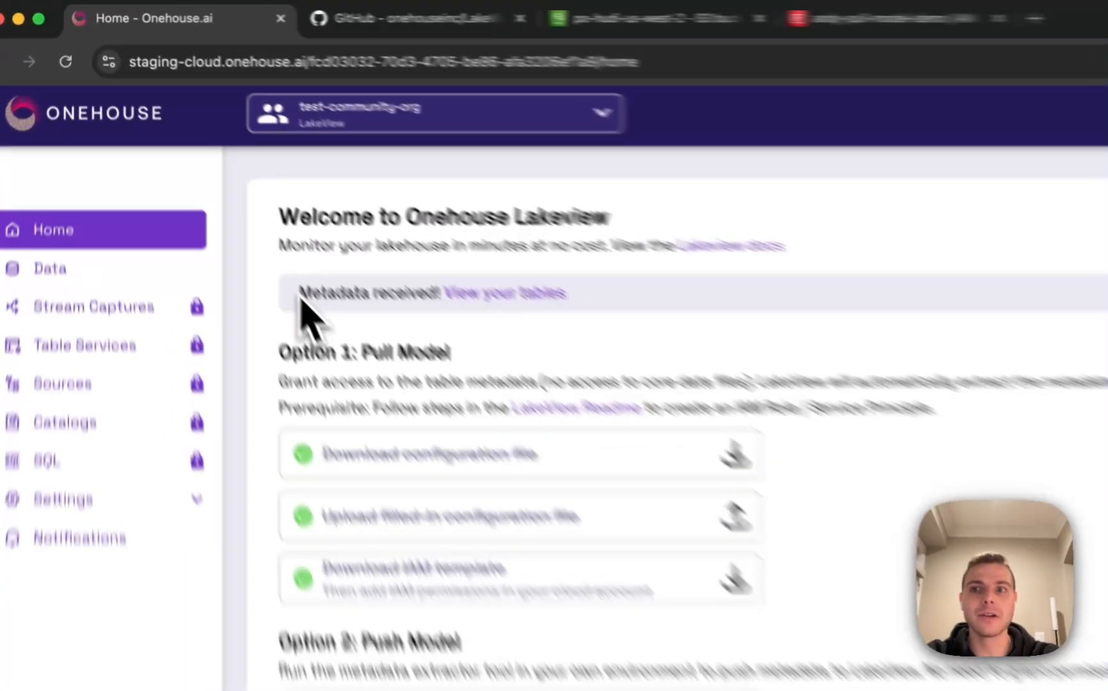
drag(216, 188, 411, 196)
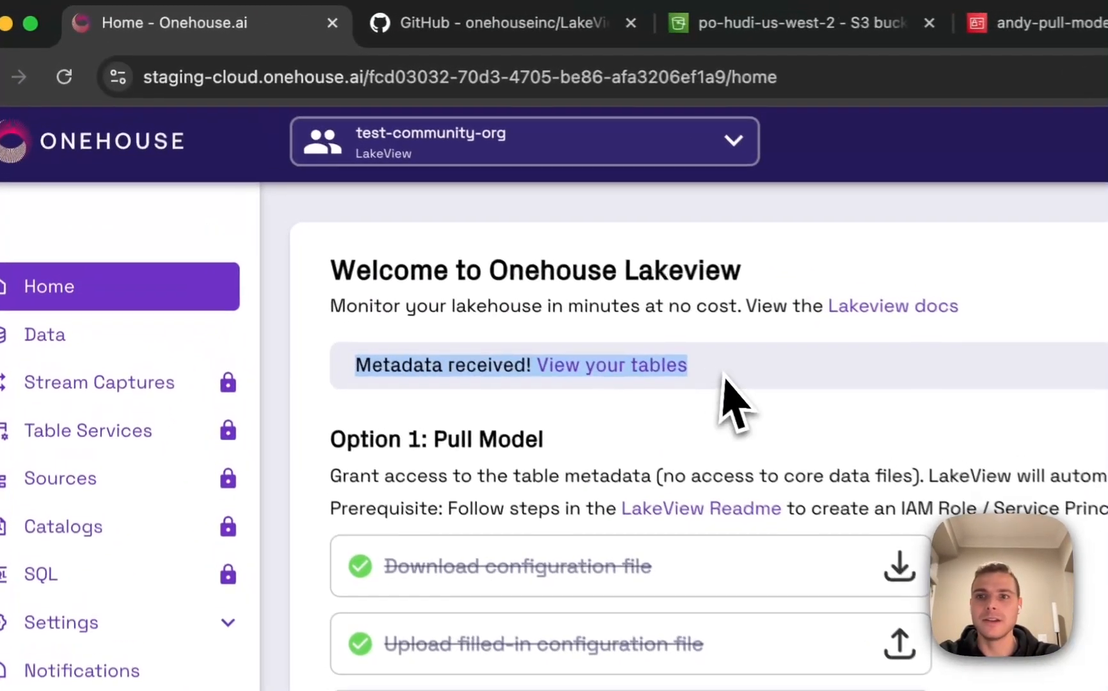